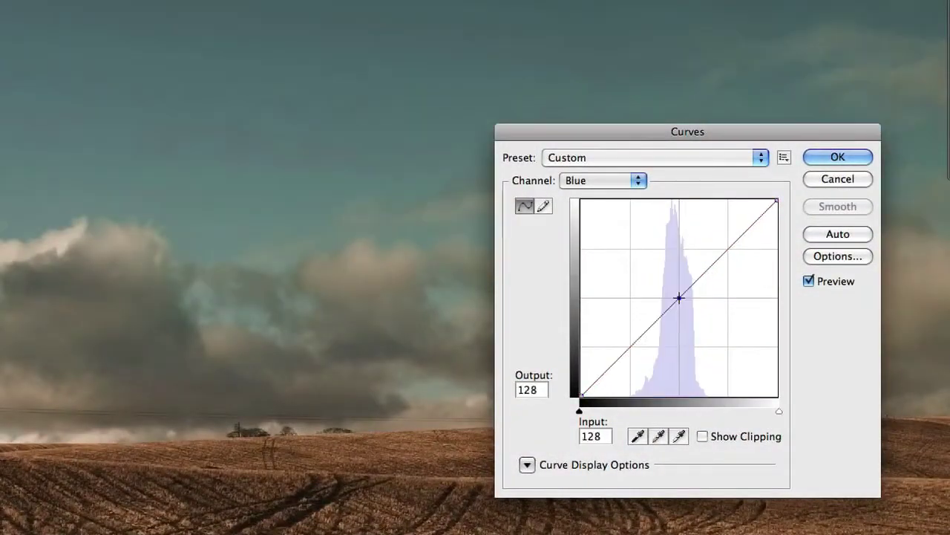
Step: Lift the Blue curve point slightly in the Curves dialog
left_click_drag(696, 265, 698, 264)
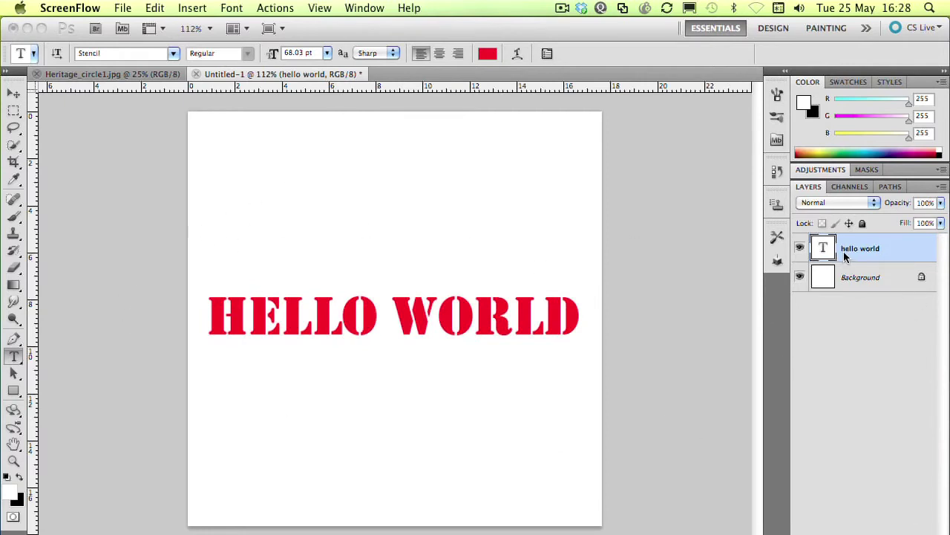
Step: Bring Photoshop forward and choose 3D > Repoussé > Text Layer for the HELLO WORLD text
left_click(318, 142)
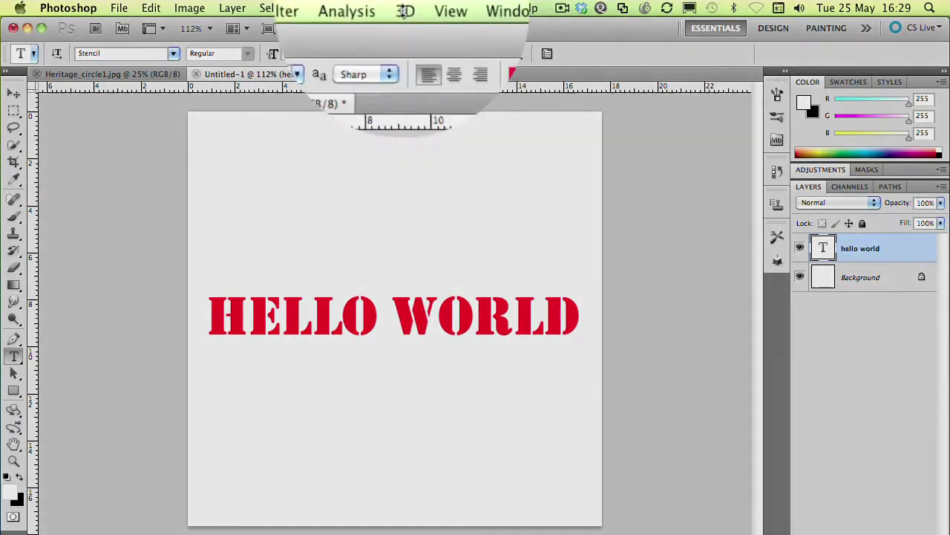
left_click(404, 8)
mouse_move(417, 109)
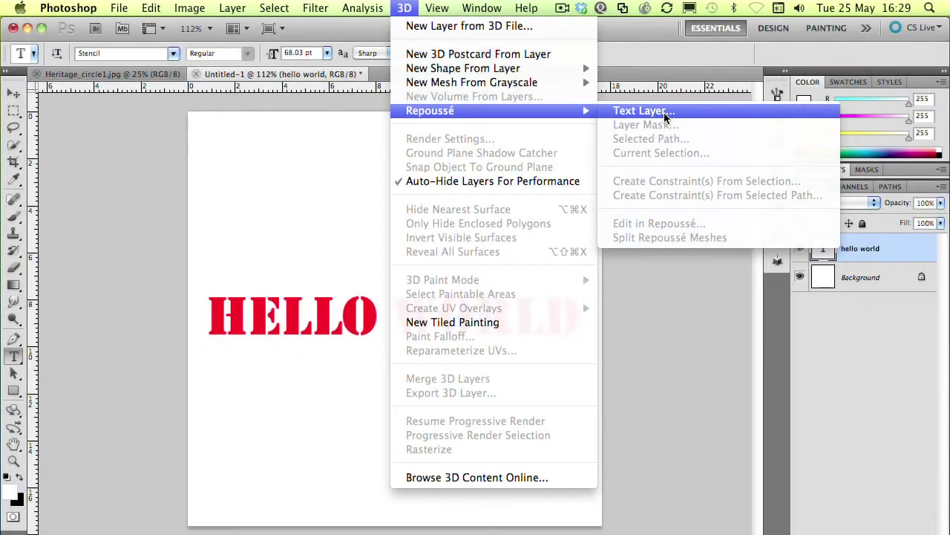
left_click(664, 112)
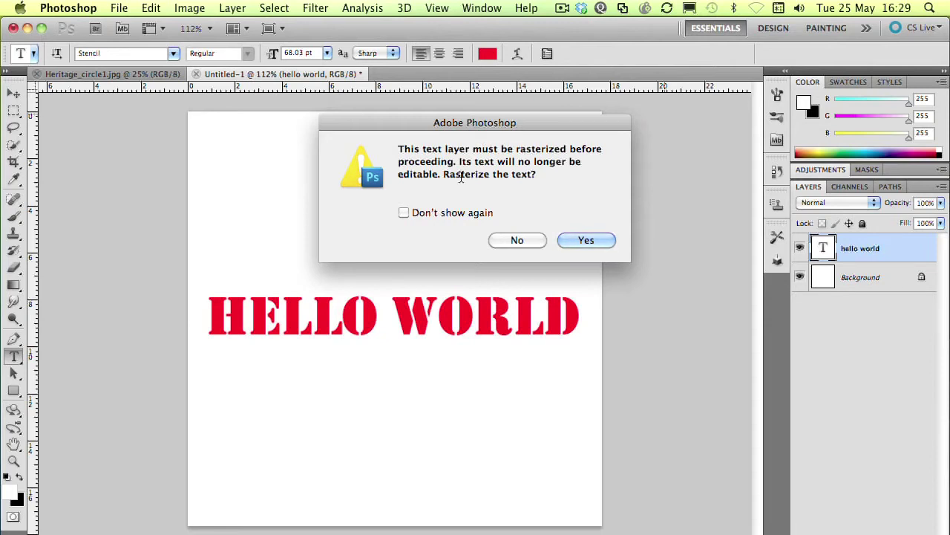
Step: Agree to rasterize the text, move the Repoussé dialog aside, and tilt the 3D text
left_click(598, 240)
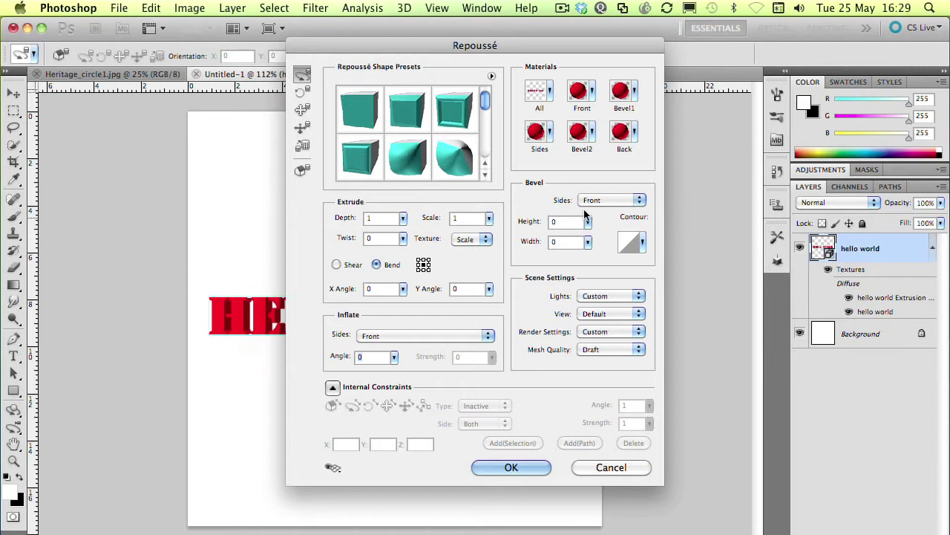
left_click_drag(517, 47, 775, 88)
left_click_drag(435, 305, 352, 297)
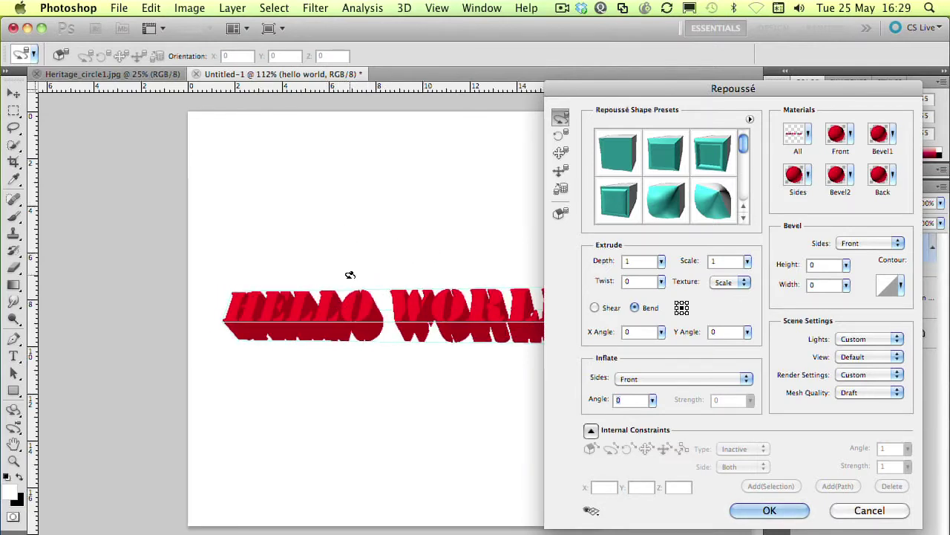
Step: Zoom in and pan across the lettering, then rotate the 3D text back to a tilted view
key("super+plus")
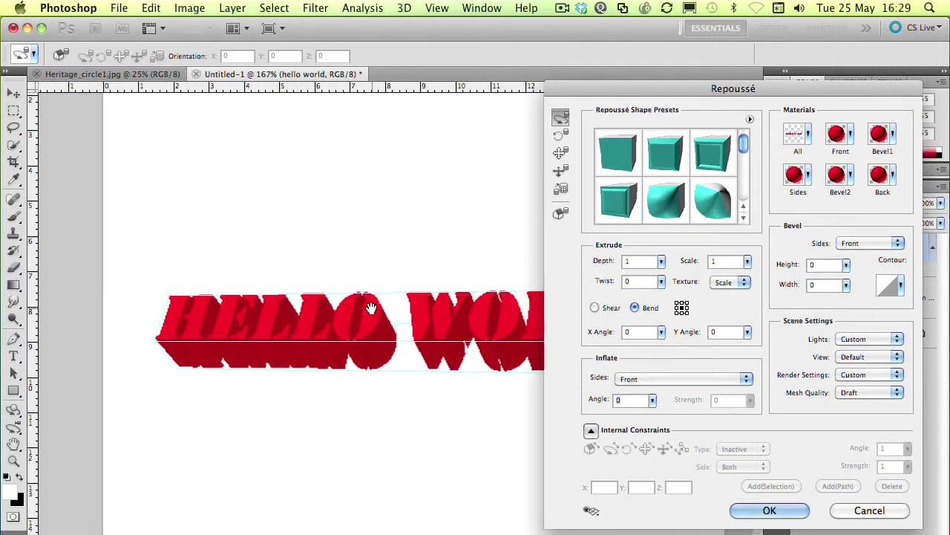
key("super+plus")
left_click_drag(368, 275, 264, 274)
key("super+plus")
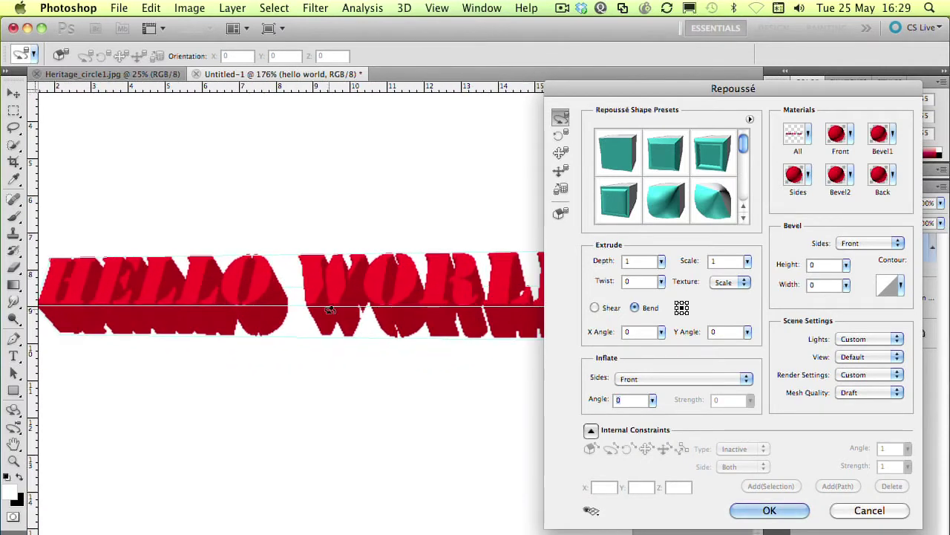
left_click_drag(376, 282, 359, 279)
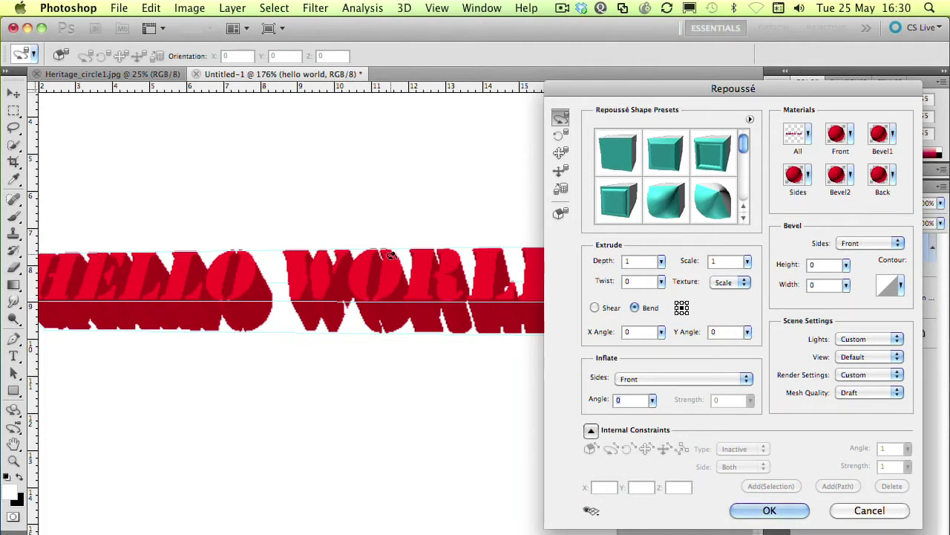
scroll(368, 278, "down", 1)
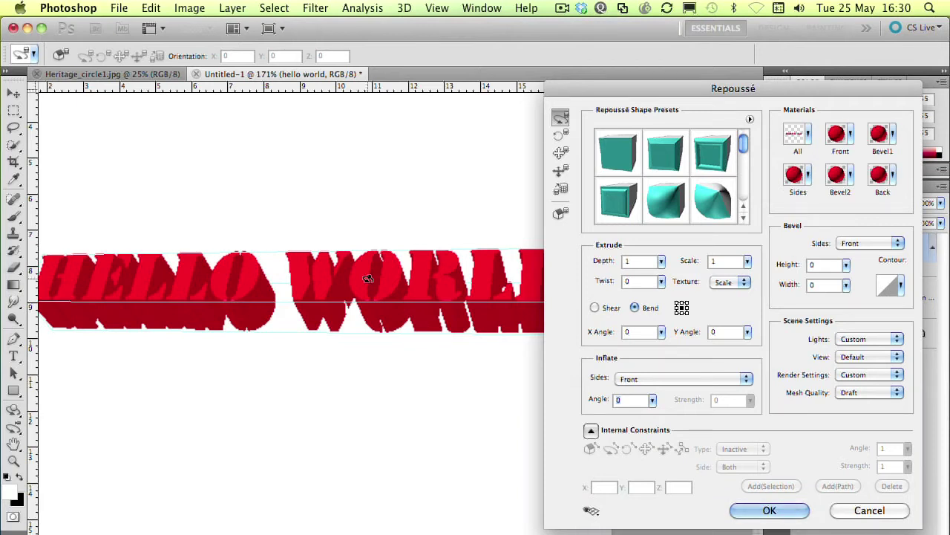
left_click_drag(396, 287, 430, 382)
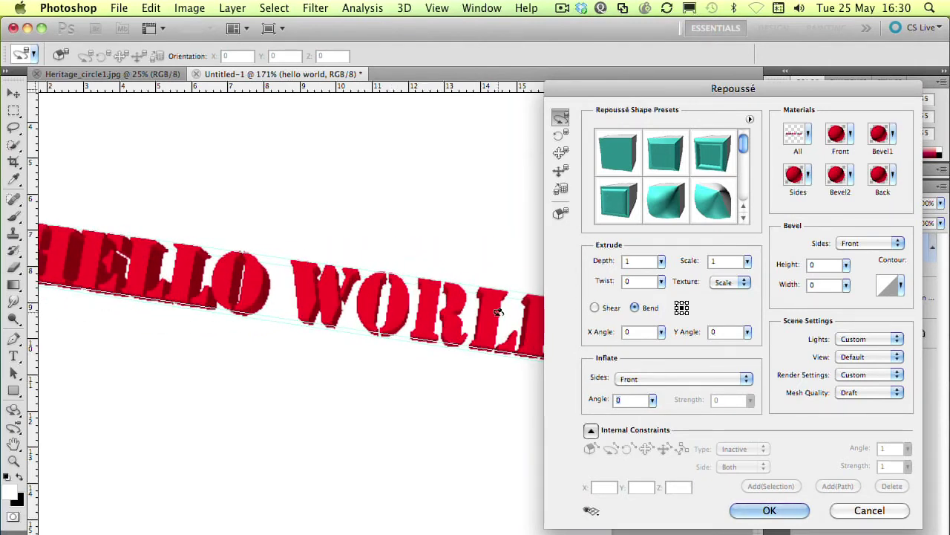
left_click_drag(492, 309, 269, 253)
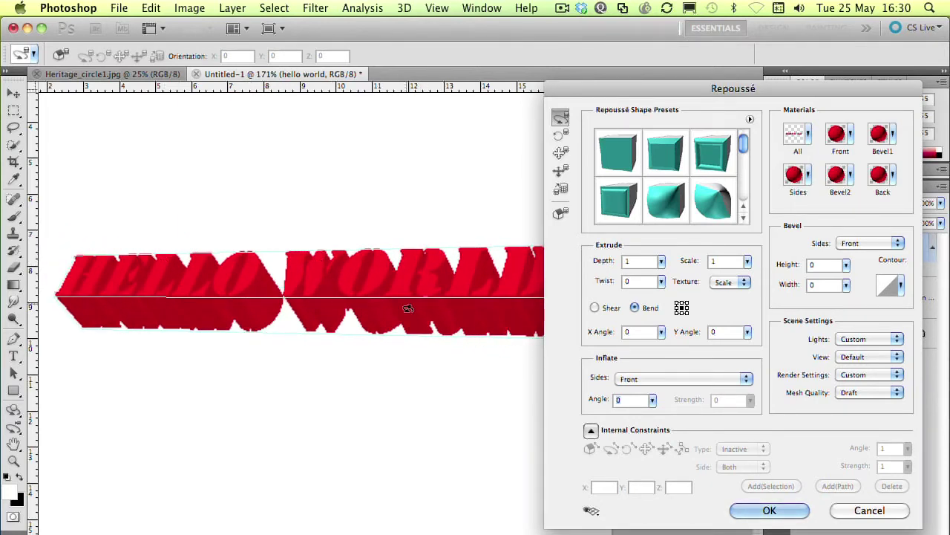
Step: Raise the extrusion depth to 3 and apply the bevel preset with height 16, width 30
left_click(660, 261)
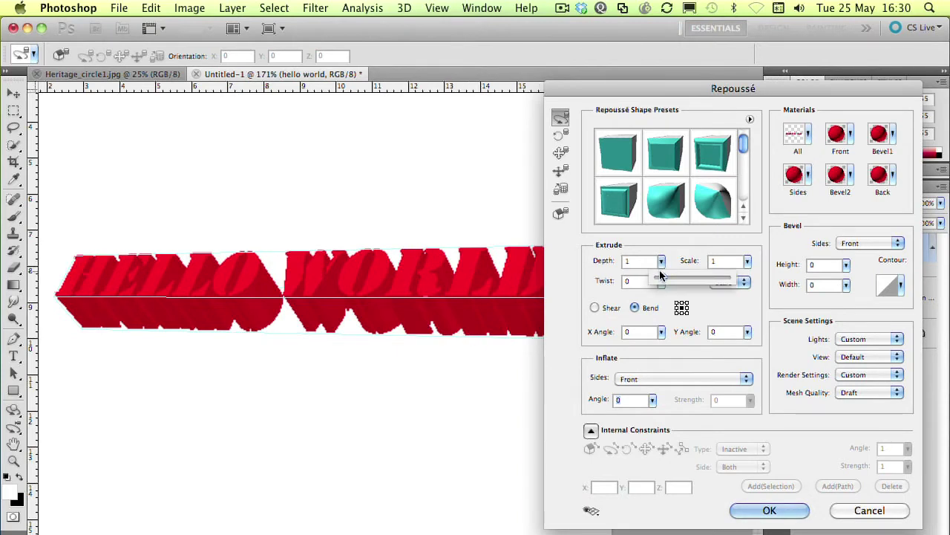
mouse_move(686, 282)
left_mouse_down()
mouse_move(696, 283)
mouse_move(670, 282)
left_mouse_up()
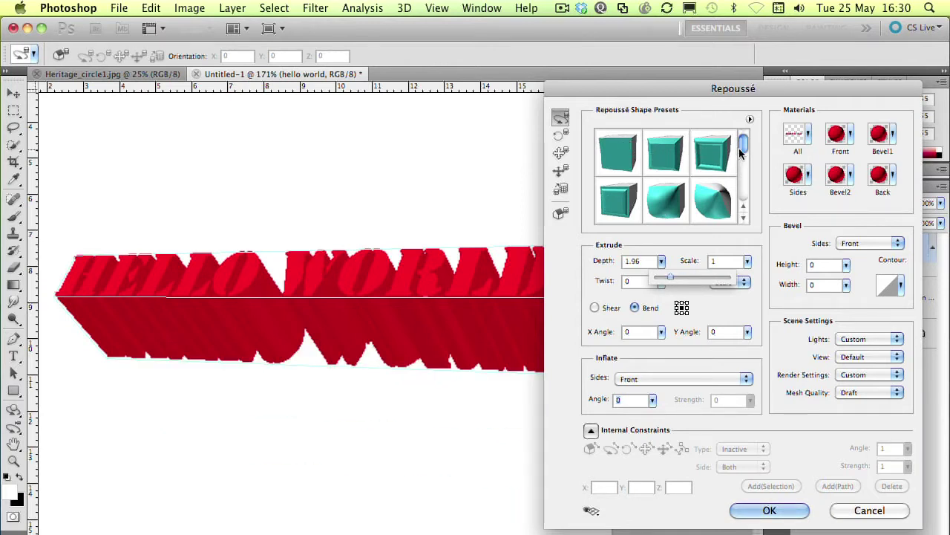
left_click(662, 162)
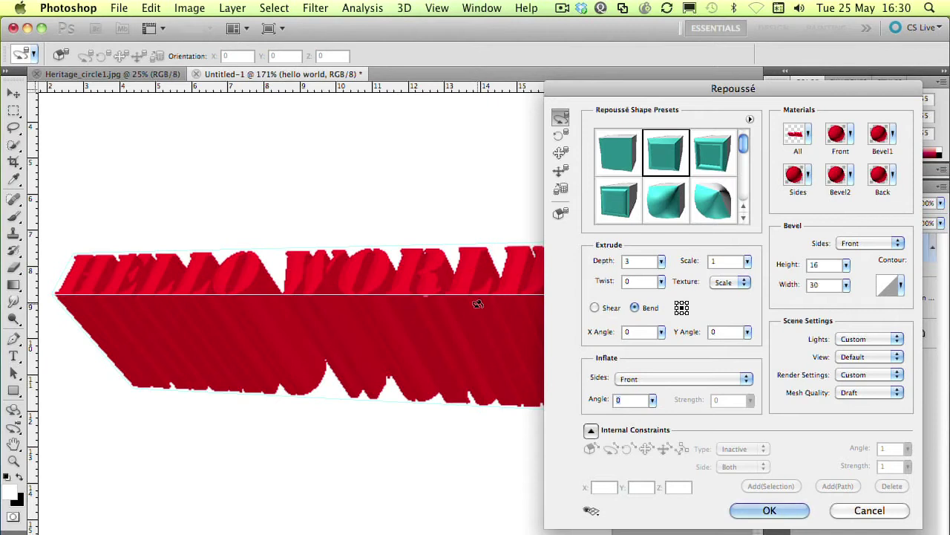
scroll(481, 293, "up", 3)
scroll(479, 293, "up", 2)
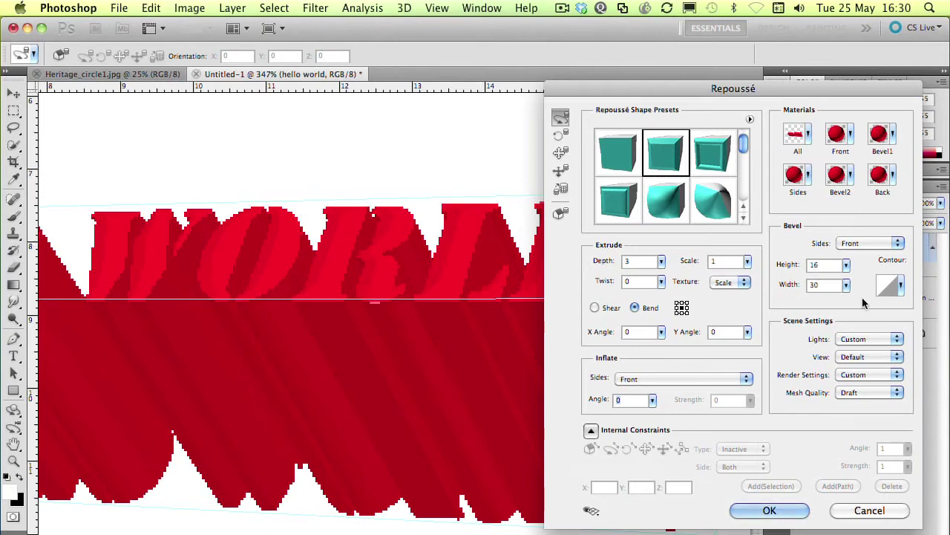
left_click(902, 287)
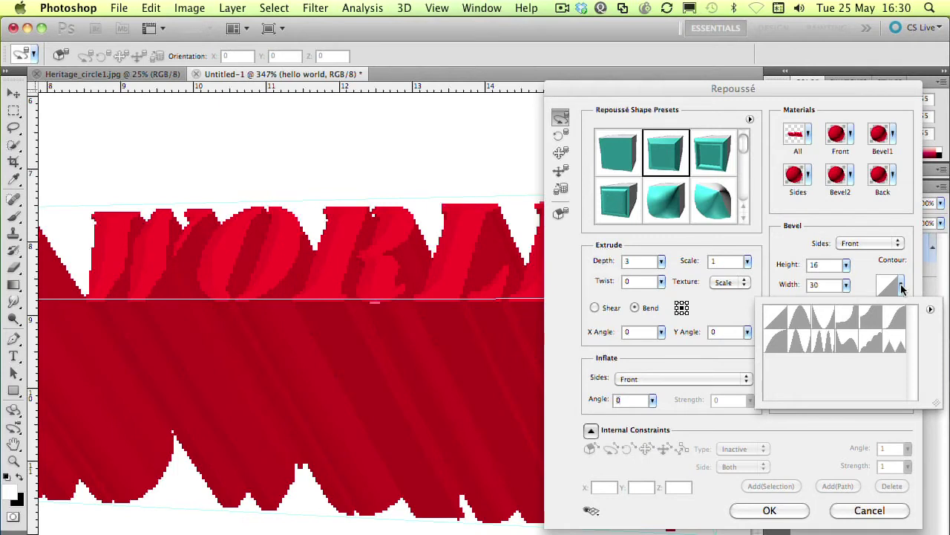
Step: Try contour presets on the front bevel and settle on a different profile
left_click(896, 343)
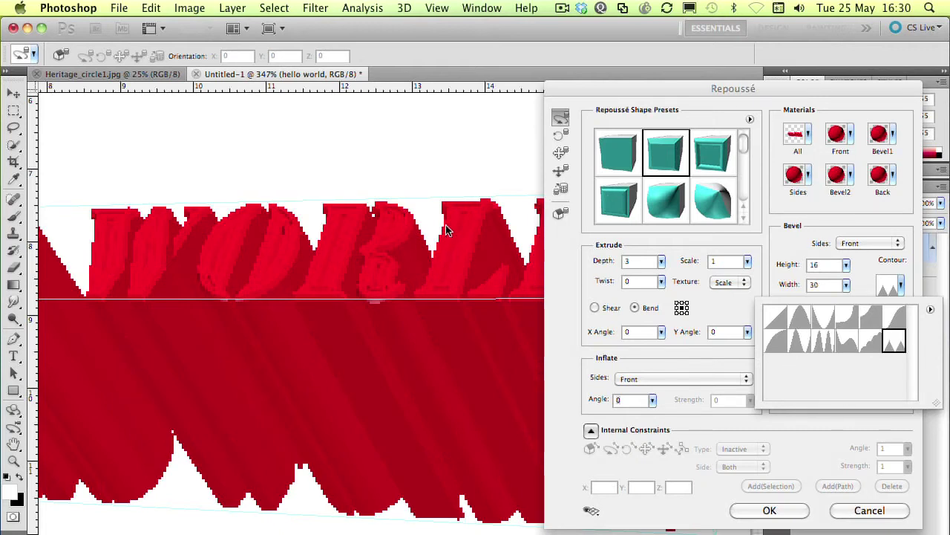
left_click(870, 317)
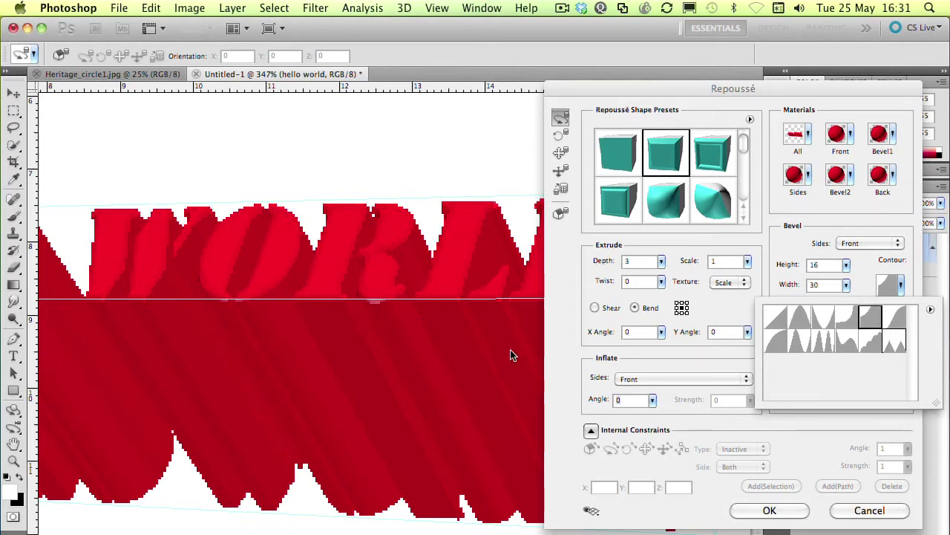
left_click(903, 289)
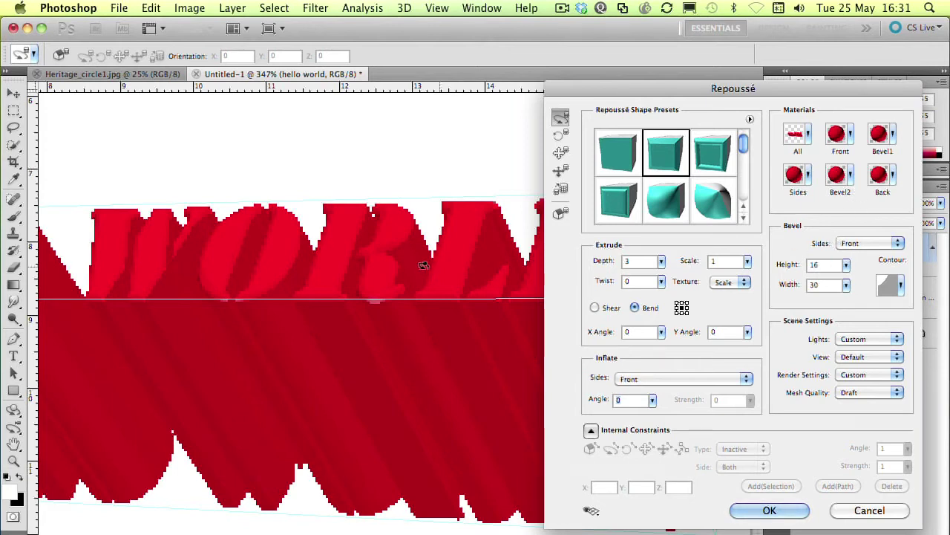
Step: Give the text's extruded sides a glossy black material
left_click(808, 178)
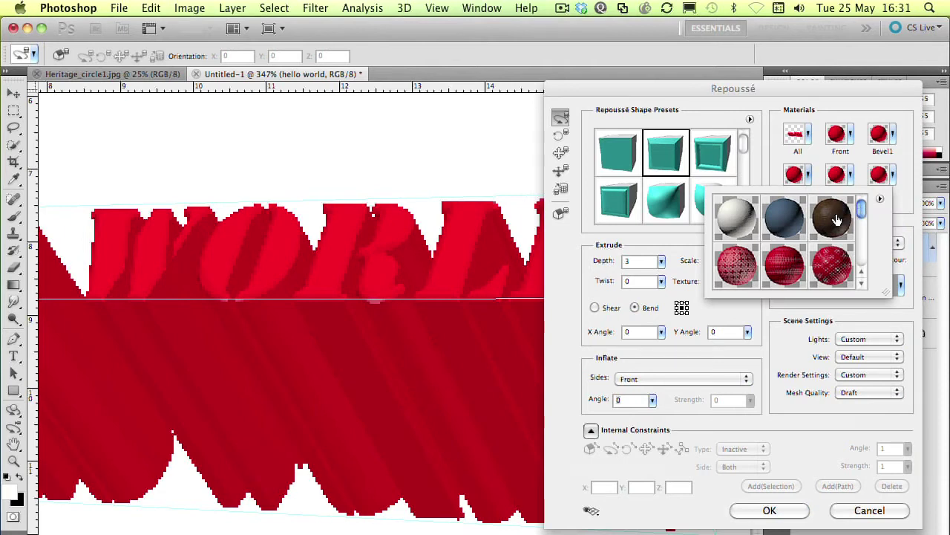
left_click_drag(860, 212, 860, 237)
left_click(736, 262)
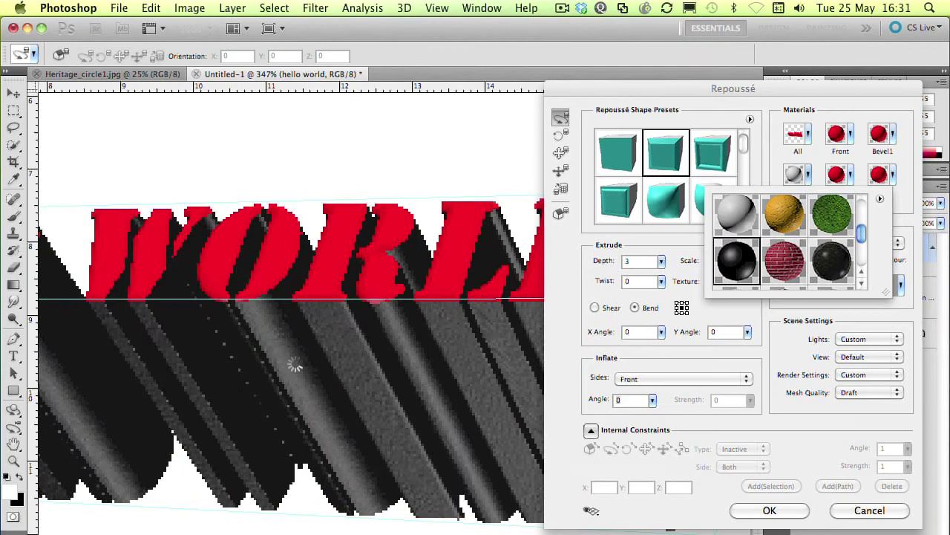
Step: Angle the HELLO WORLD text, fit it in view, and commit the Repoussé settings
left_click_drag(378, 322, 433, 456)
key("super+0")
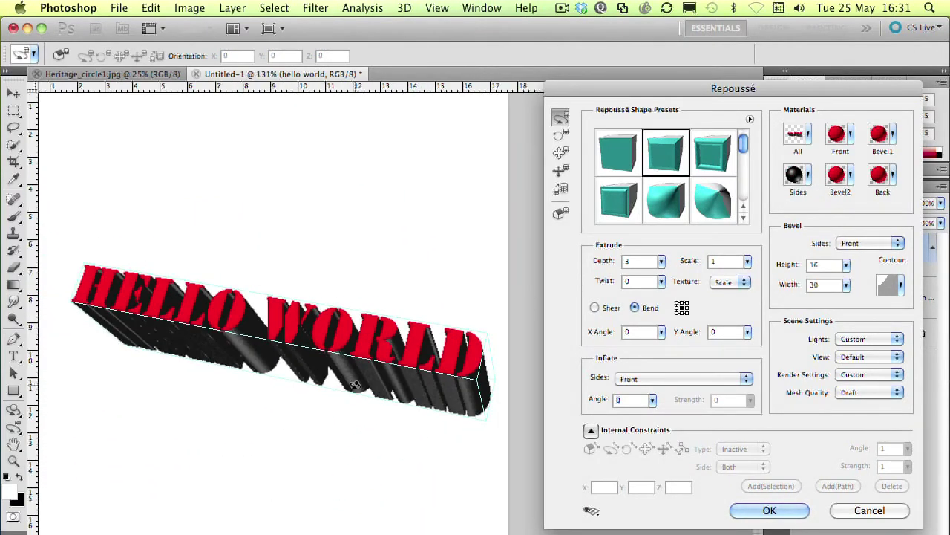
left_click_drag(364, 359, 324, 340)
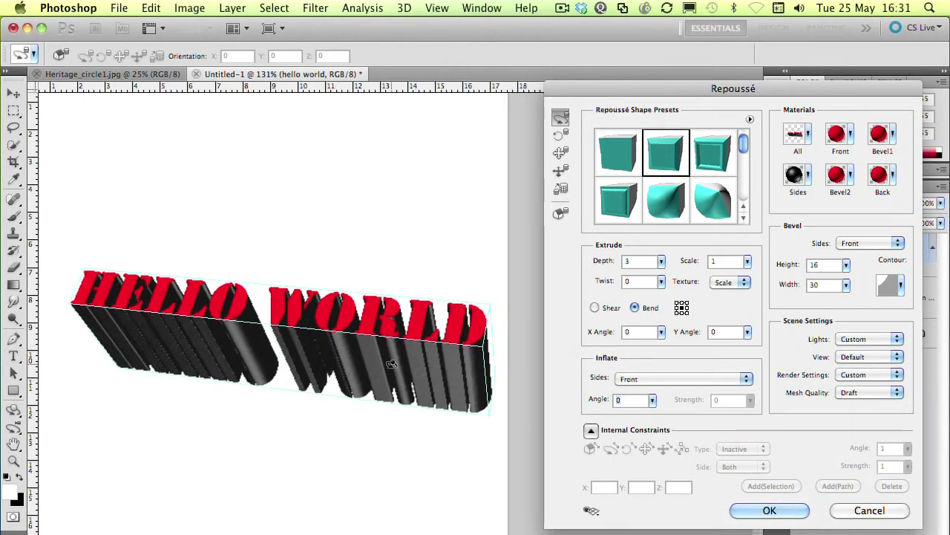
mouse_move(386, 358)
left_mouse_down()
mouse_move(357, 395)
mouse_move(363, 463)
mouse_move(352, 463)
mouse_move(371, 355)
mouse_move(360, 350)
mouse_move(375, 348)
left_mouse_up()
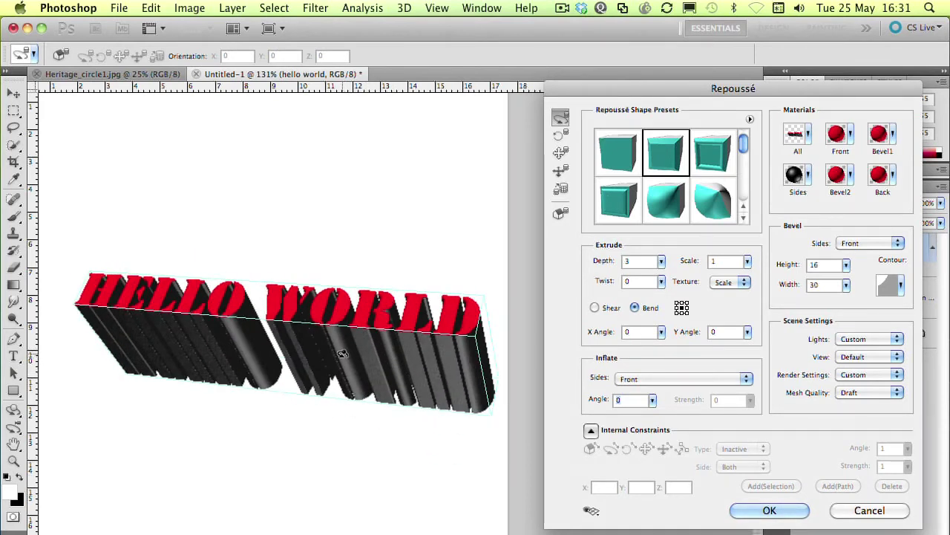
left_click(793, 511)
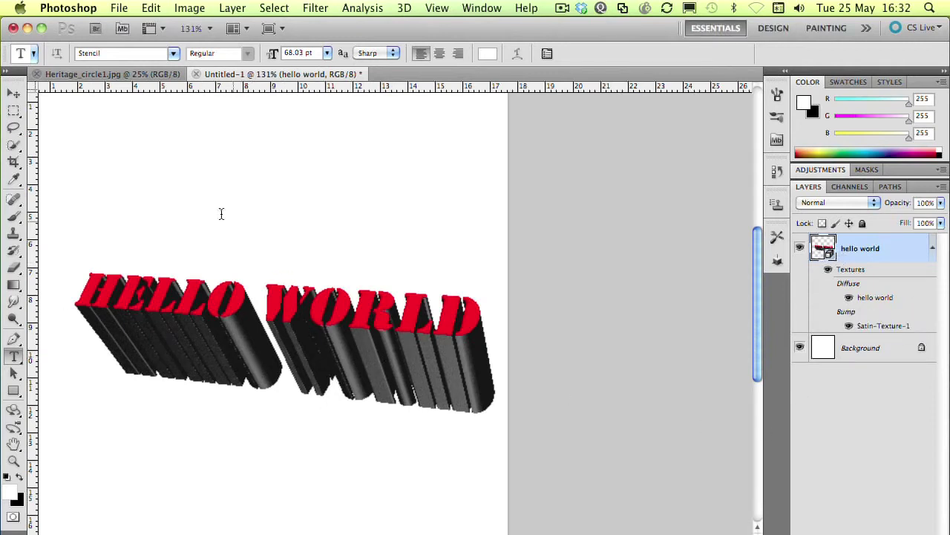
Step: In Heritage_circle1.jpg, quick-select the dark blue background and invert to isolate the badge
left_click(135, 75)
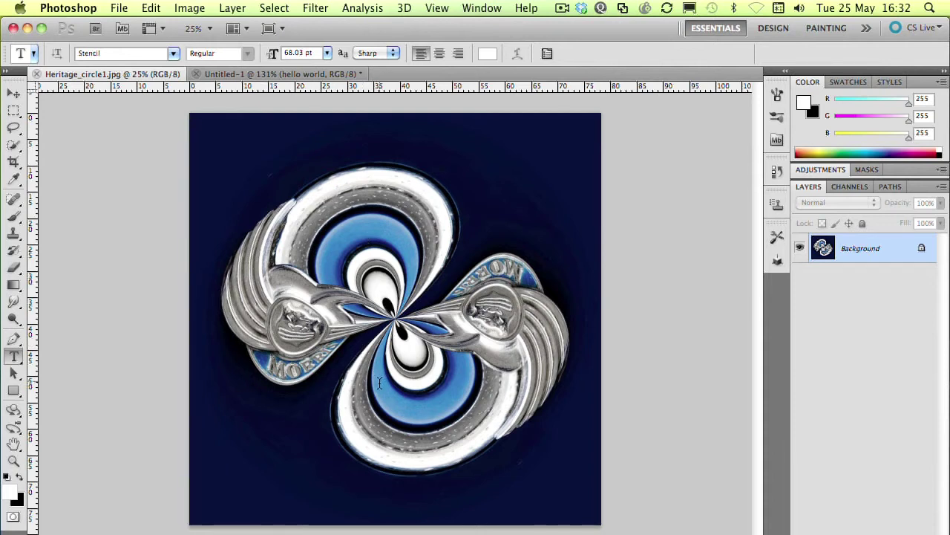
left_click(13, 145)
mouse_move(251, 155)
left_mouse_down()
mouse_move(301, 141)
mouse_move(446, 146)
mouse_move(560, 211)
mouse_move(591, 374)
mouse_move(568, 485)
mouse_move(468, 523)
mouse_move(314, 508)
mouse_move(219, 466)
mouse_move(211, 429)
left_mouse_up()
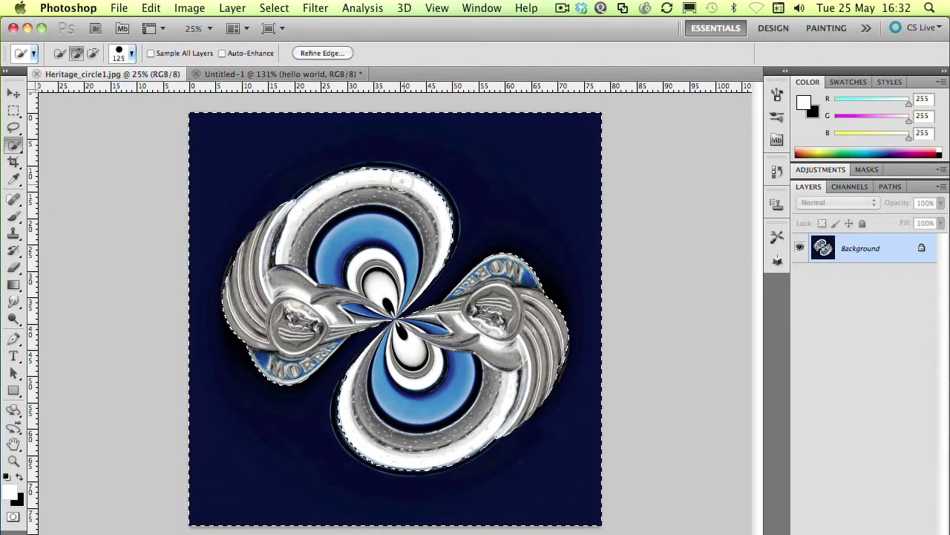
key("super+shift+i")
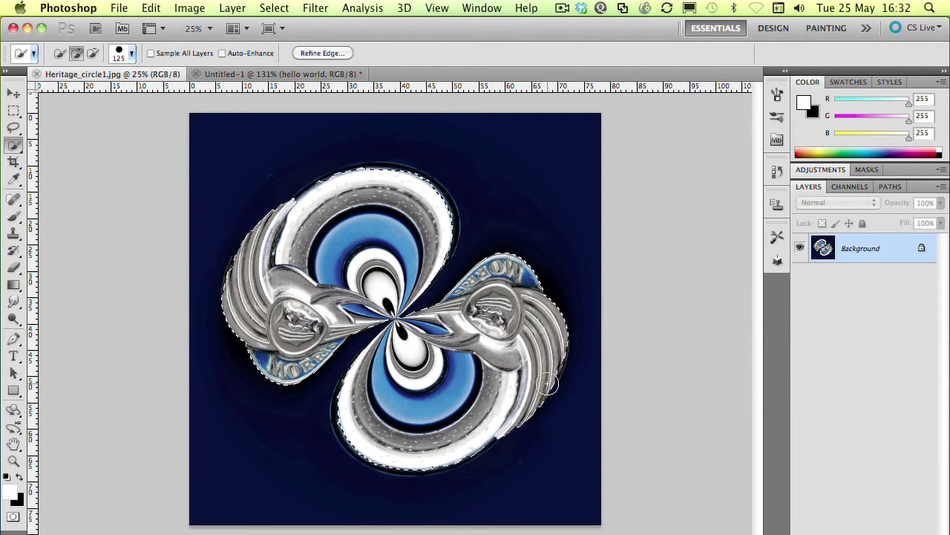
Step: Make a Repoussé object from the badge selection using the inflated-edge preset, and rotate it
left_click(407, 9)
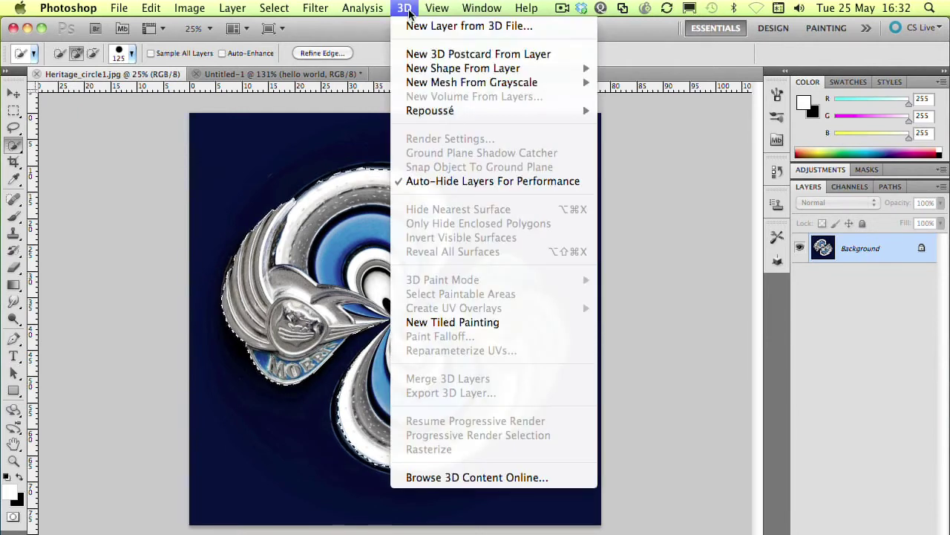
mouse_move(429, 111)
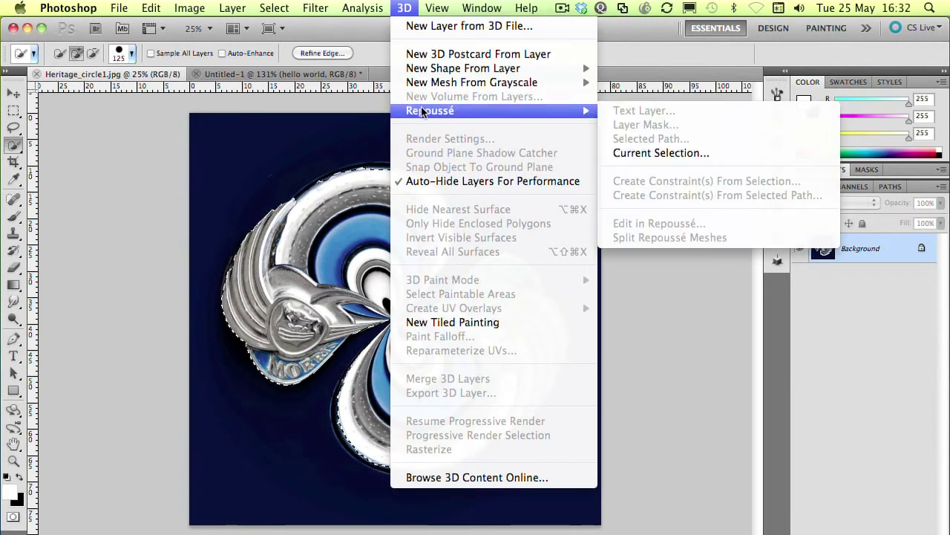
left_click(657, 153)
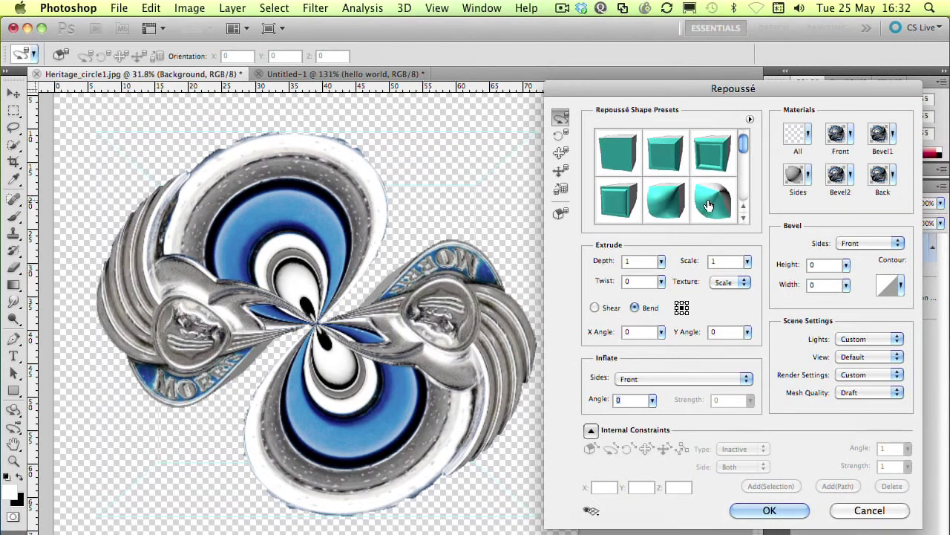
left_click(709, 206)
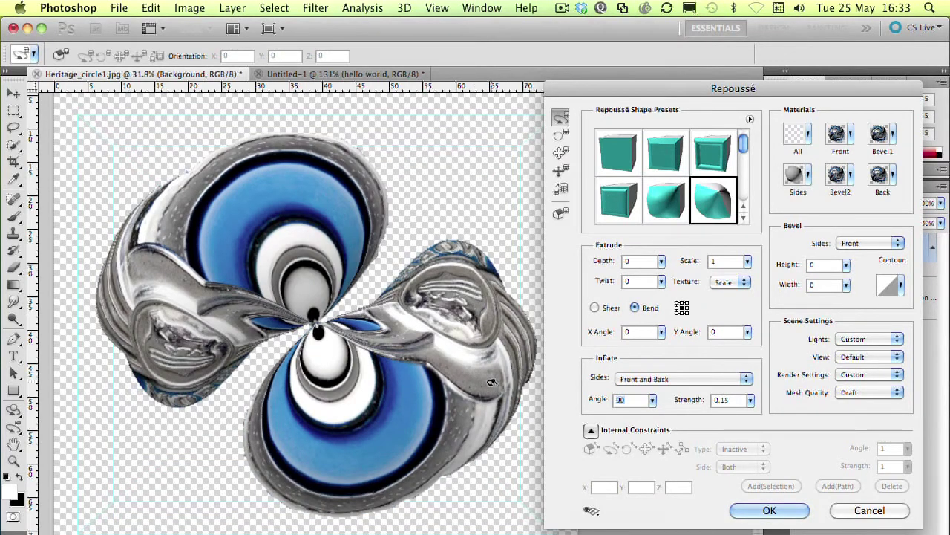
left_click_drag(414, 368, 213, 433)
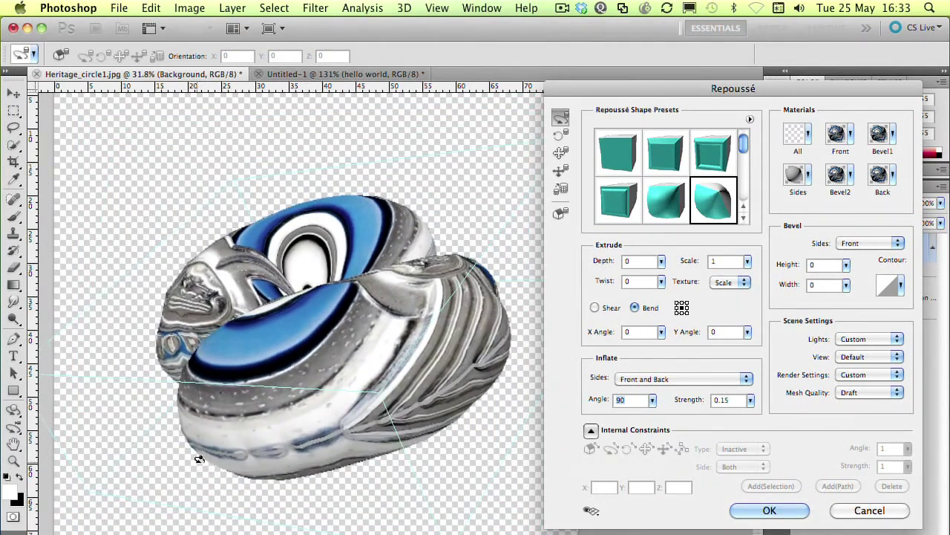
Step: Set the extrusion depth to 1.24, then rotate and pan to inspect the badge
left_click(661, 261)
left_click_drag(676, 282, 682, 284)
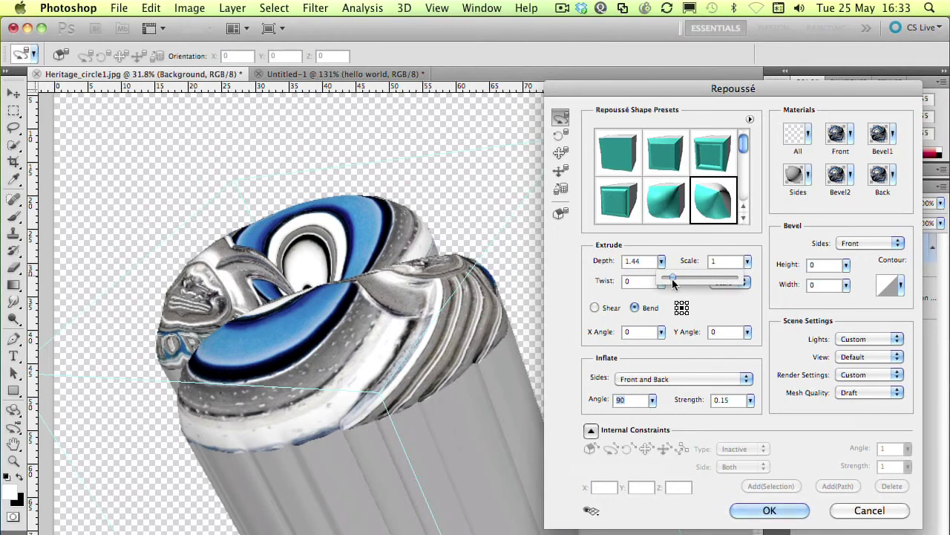
left_click_drag(672, 282, 672, 282)
left_click_drag(353, 352, 389, 335)
left_click_drag(403, 462, 363, 384)
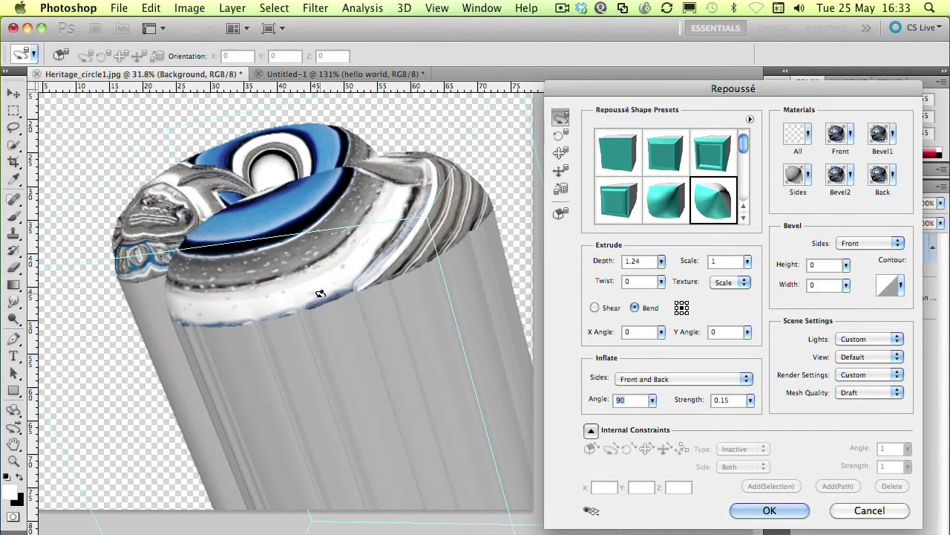
left_click_drag(320, 298, 347, 349)
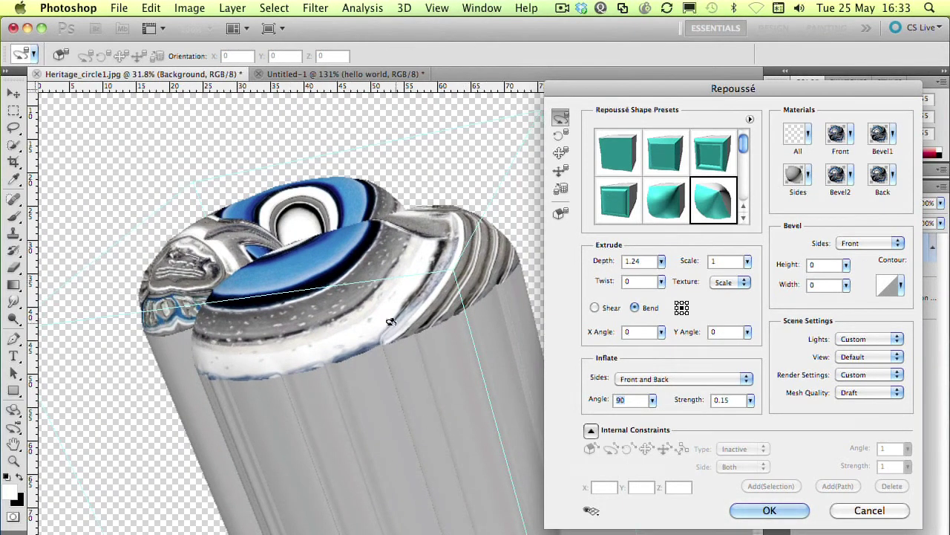
left_click_drag(312, 302, 246, 397)
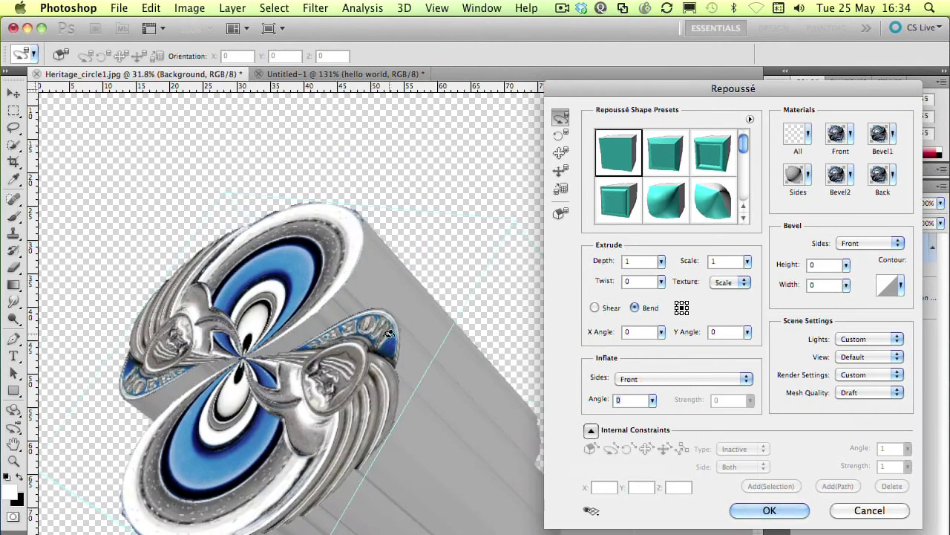
Step: Rotate the flatter badge and move it up and to the left
left_click_drag(386, 341, 485, 329)
left_click(561, 153)
left_click_drag(349, 435, 335, 303)
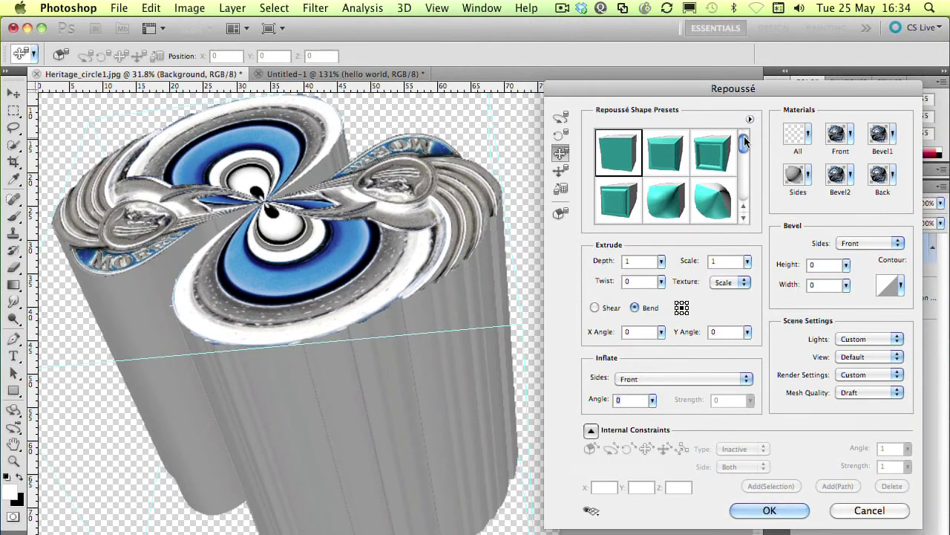
Step: Apply the twisted extrusion preset (depth 3, twist 90) and rotate the twisted badge
left_click_drag(744, 142, 740, 168)
left_click(629, 208)
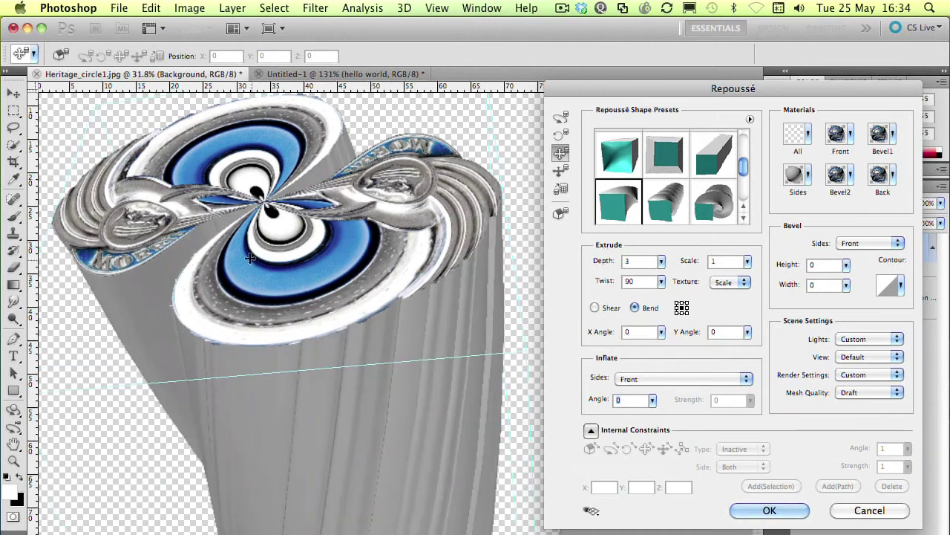
left_click(561, 123)
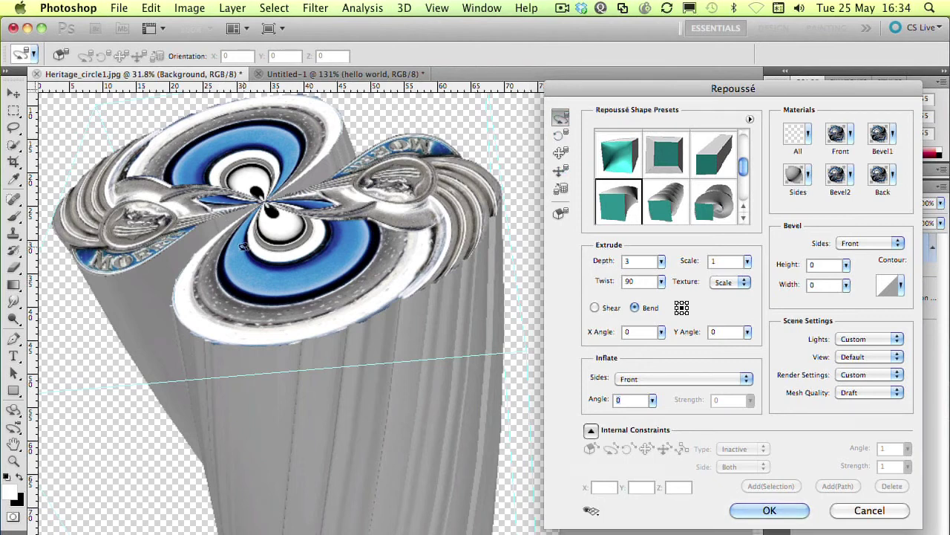
left_click_drag(349, 245, 380, 262)
left_click(561, 152)
scroll(380, 262, "down", 3)
scroll(350, 285, "down", 5)
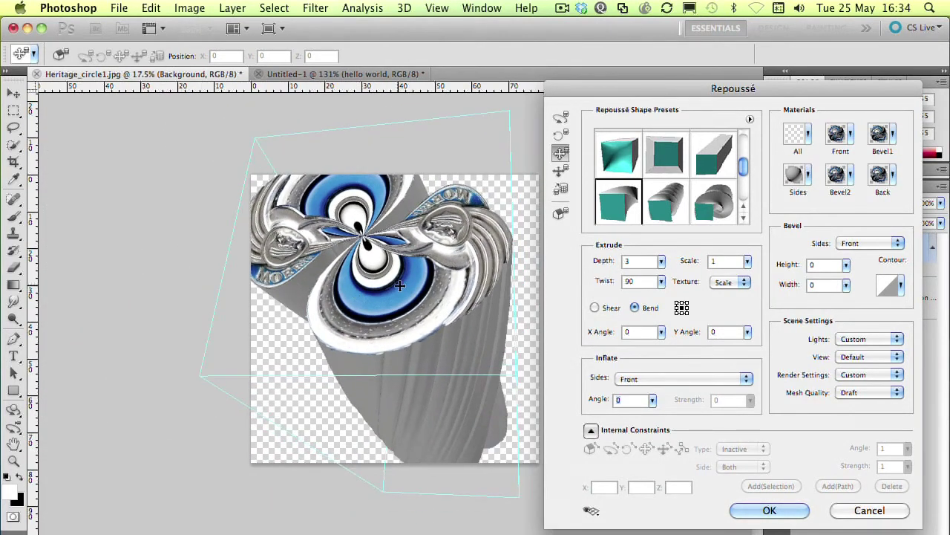
Step: Centre the badge, lower the extrusion depth to about 1.12, and rotate it to a new angle
left_click(561, 171)
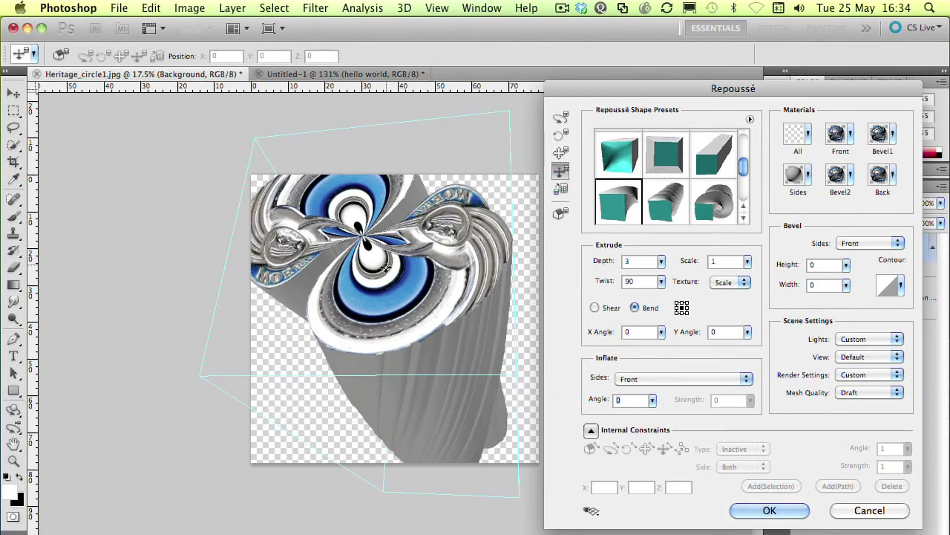
left_click_drag(371, 297, 369, 175)
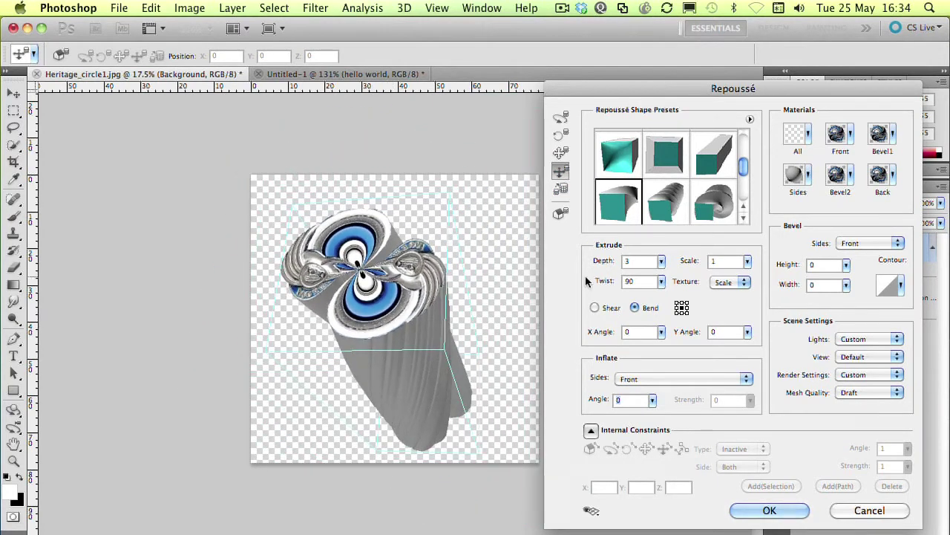
left_click(661, 283)
left_click_drag(664, 280, 650, 279)
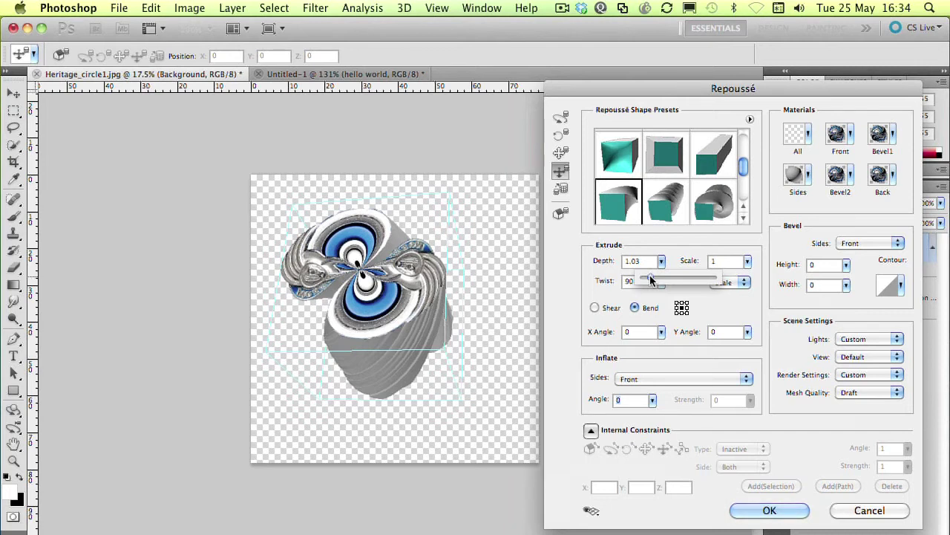
left_click_drag(651, 279, 652, 279)
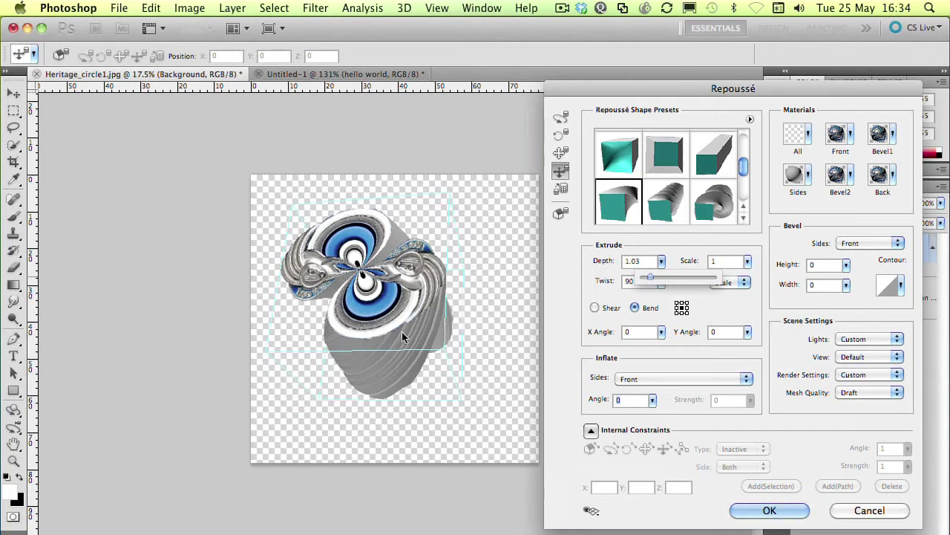
left_click(560, 116)
mouse_move(359, 298)
left_mouse_down()
mouse_move(404, 330)
mouse_move(320, 329)
mouse_move(412, 321)
mouse_move(351, 315)
left_mouse_up()
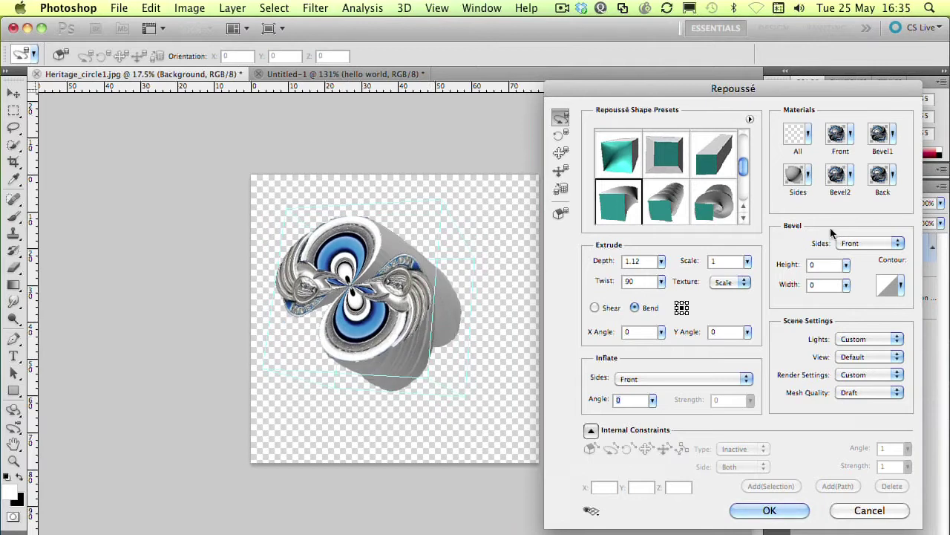
Step: Apply the brown material to the badge's sides from the Sides material picker
left_click(809, 173)
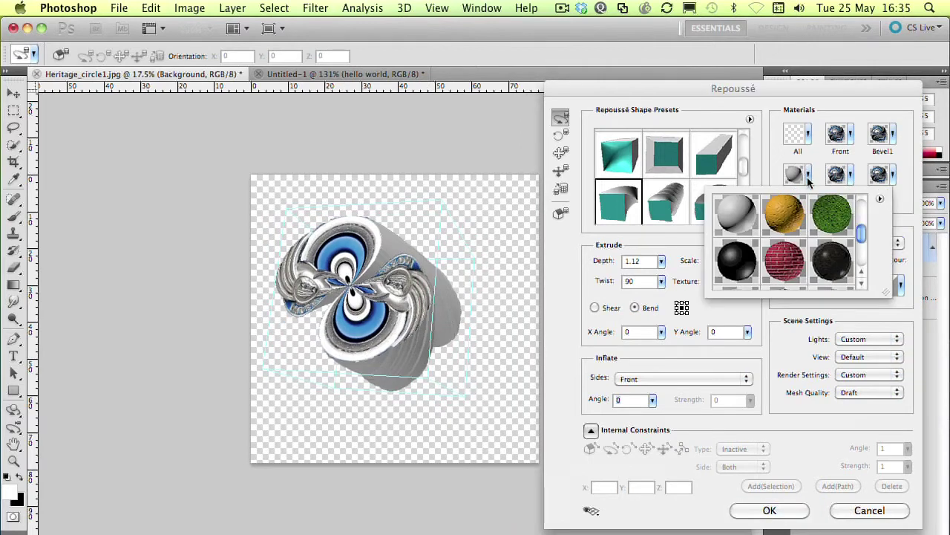
left_click_drag(862, 239, 861, 209)
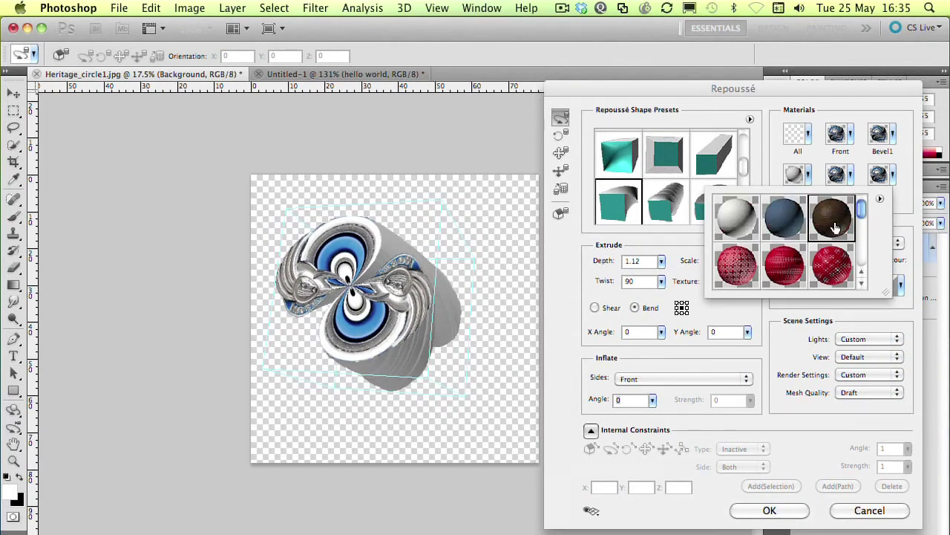
left_click(832, 217)
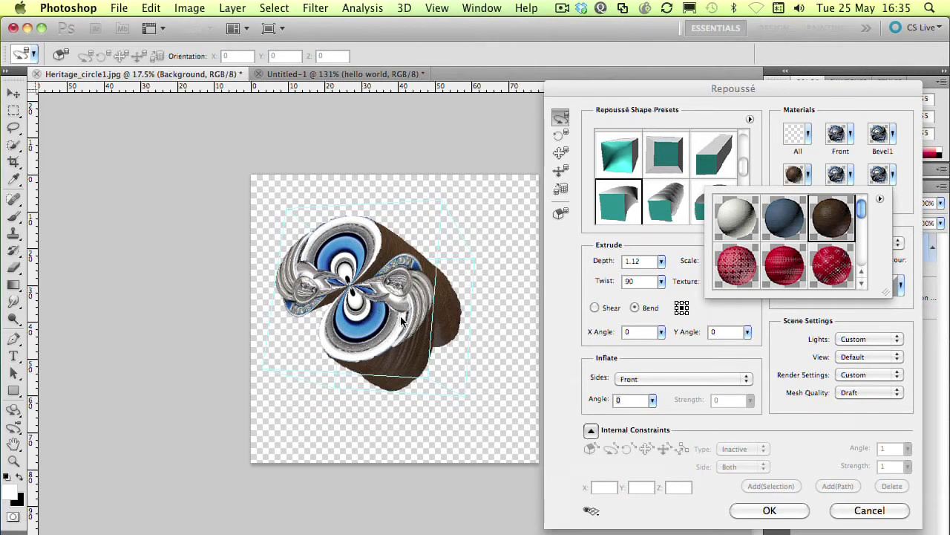
left_click(507, 355)
Step: Rotate the badge with the 3D Rotate tool so its logo face shows
scroll(397, 348, "up", 1)
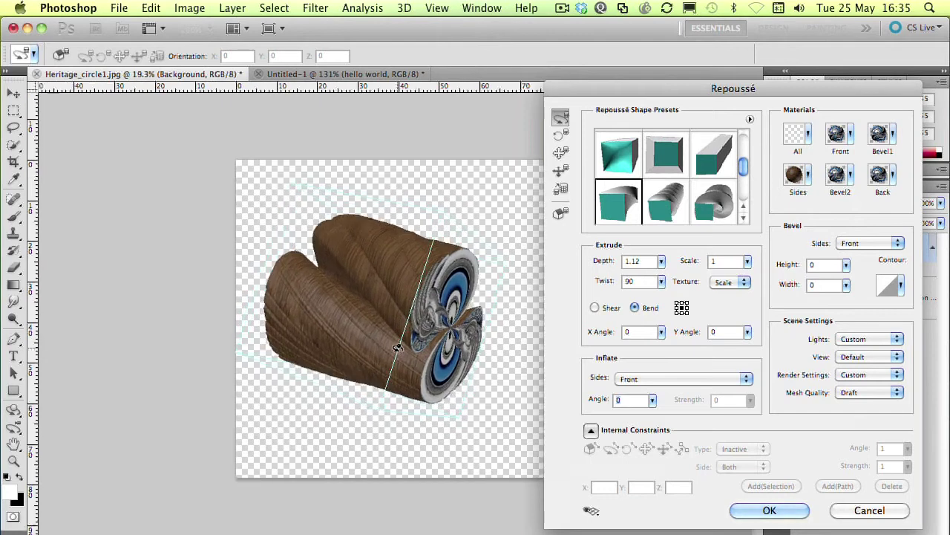
scroll(398, 347, "up", 3)
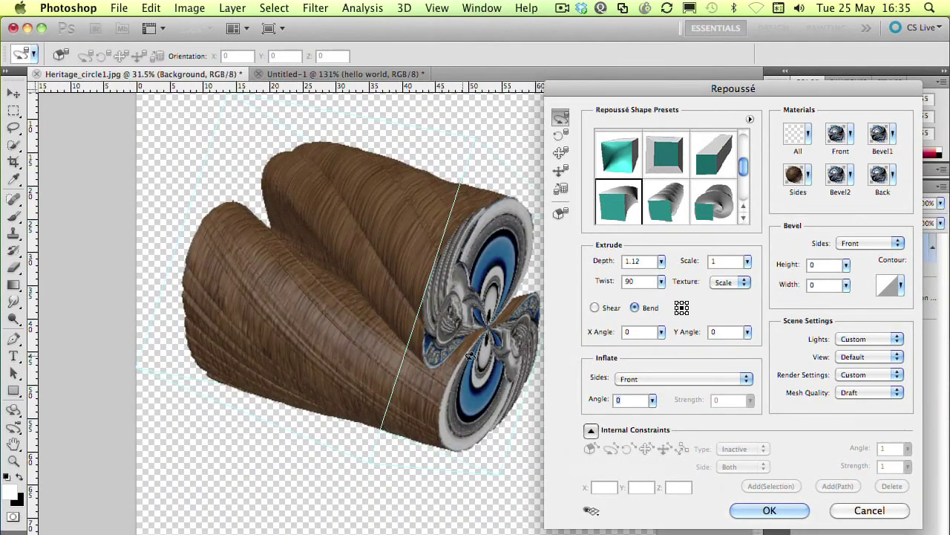
left_click_drag(473, 354, 711, 422)
left_click(591, 510)
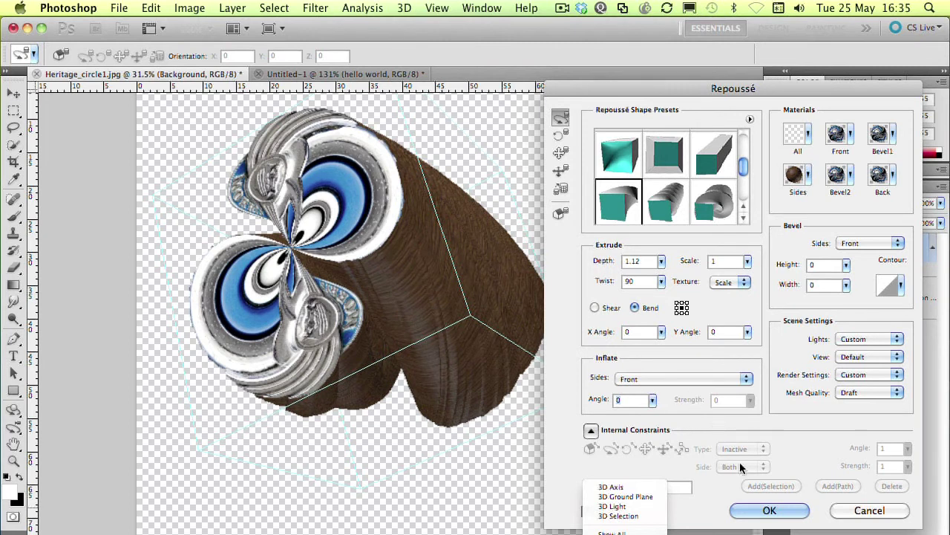
left_click(770, 511)
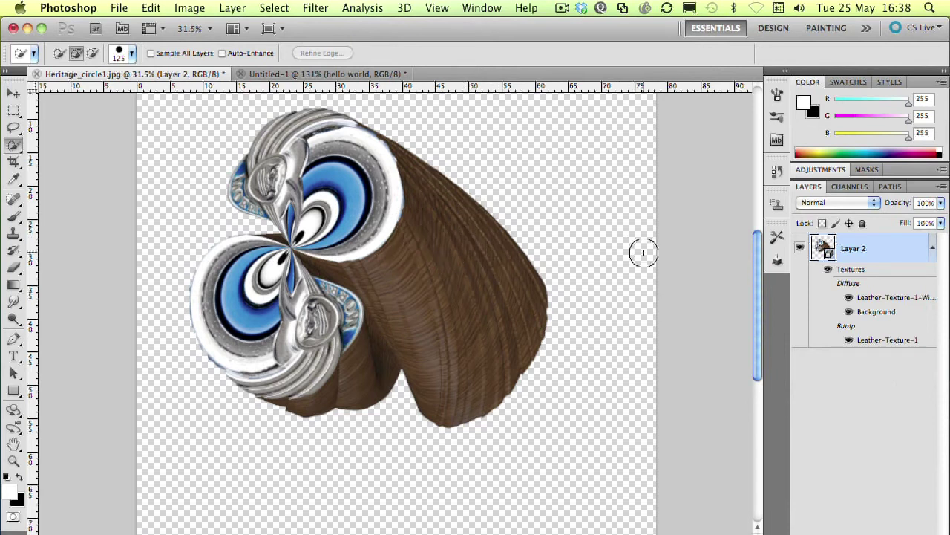
left_click(777, 259)
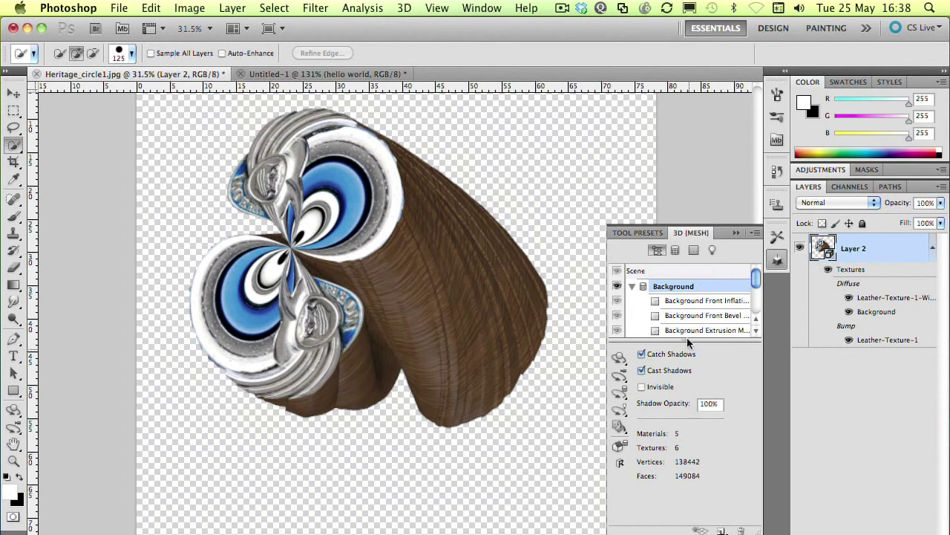
left_click(778, 259)
Step: Reopen Layer 2 in Repoussé and roll the badge to a new angle
right_click(841, 257)
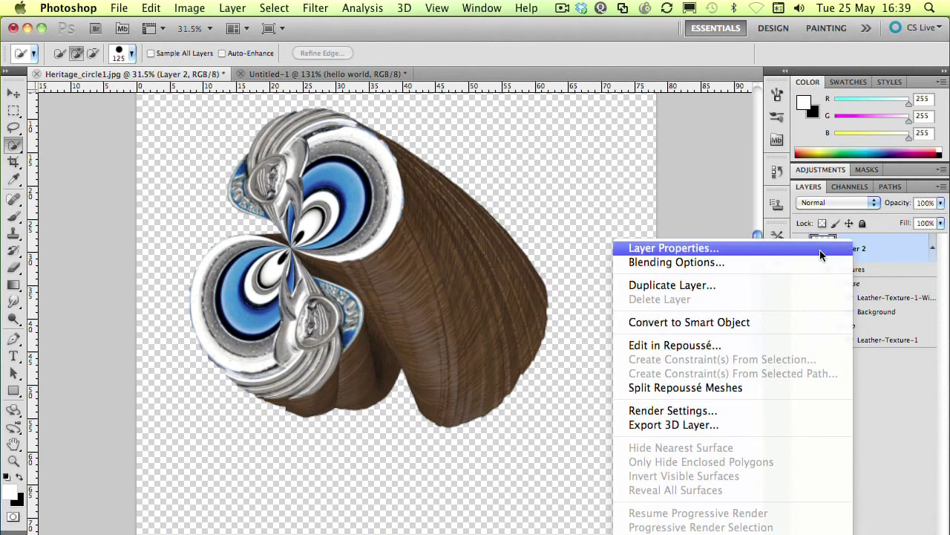
left_click(764, 348)
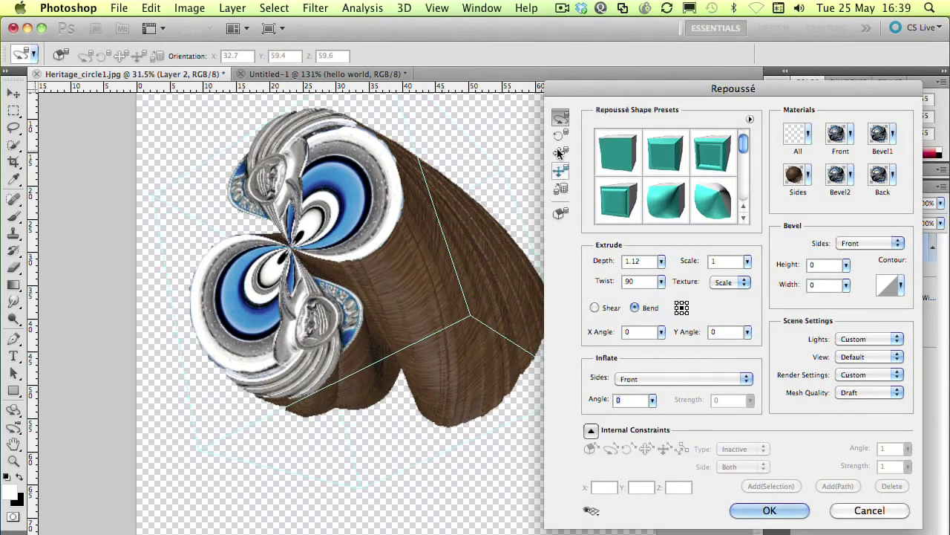
left_click(560, 135)
left_click_drag(375, 240, 359, 216)
Step: Stand the badge upright facing the viewer and display the 3D Light guides
left_click(561, 117)
left_click_drag(300, 343, 296, 404)
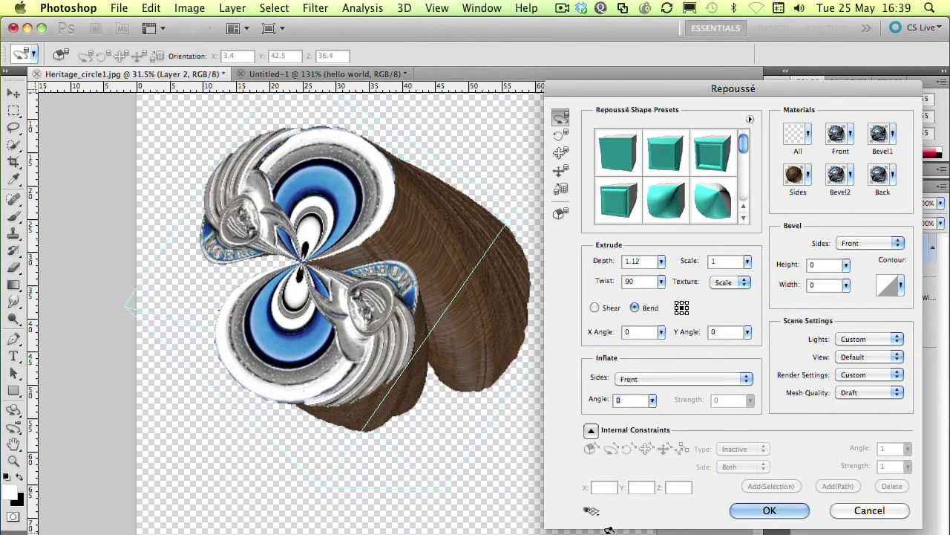
left_click(593, 511)
left_click(613, 507)
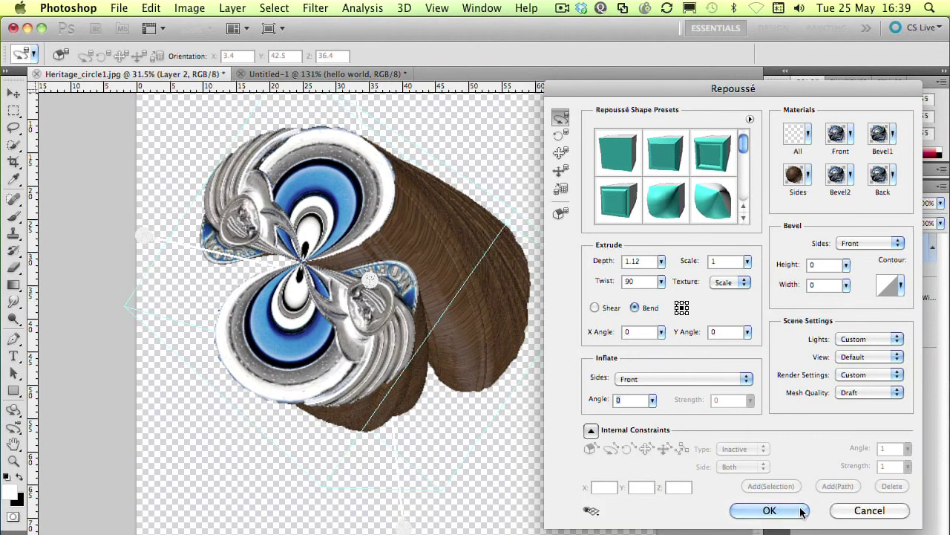
Step: Confirm the Repoussé dialog with OK to commit the upright badge to Layer 2
left_click(770, 511)
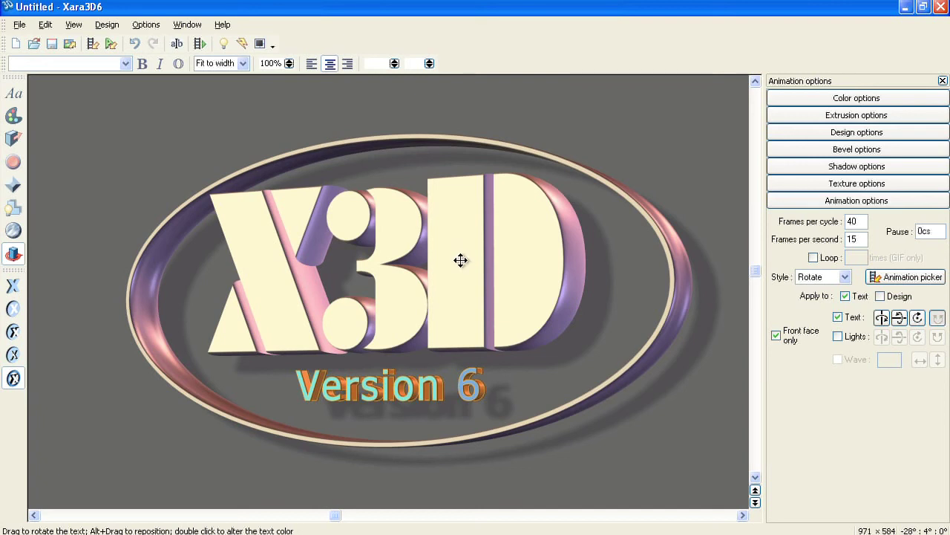
Step: Switch the X3D Version 6 logo to the plain-text design, extrude it deeper, and tilt it steeply
left_click_drag(460, 260, 456, 240)
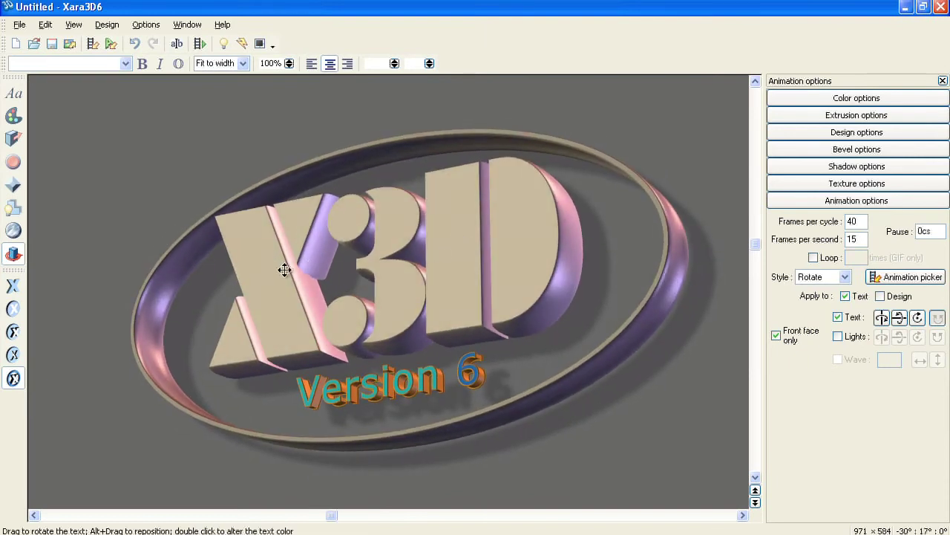
left_click(13, 286)
left_click_drag(518, 359, 523, 297)
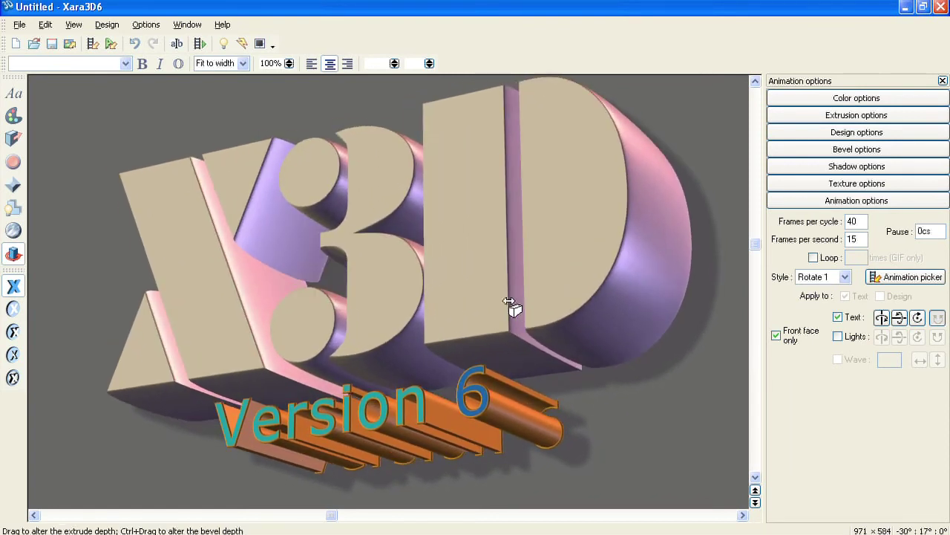
left_click_drag(520, 301, 481, 285)
Step: Pick the oval button design and turn it nearly edge-on to expose the thick rim
left_click(14, 309)
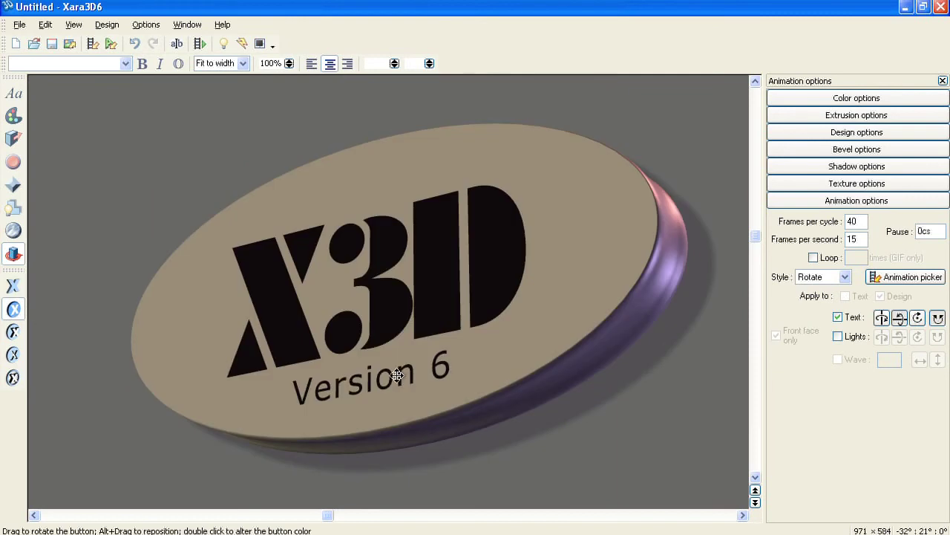
left_click_drag(510, 310, 480, 382)
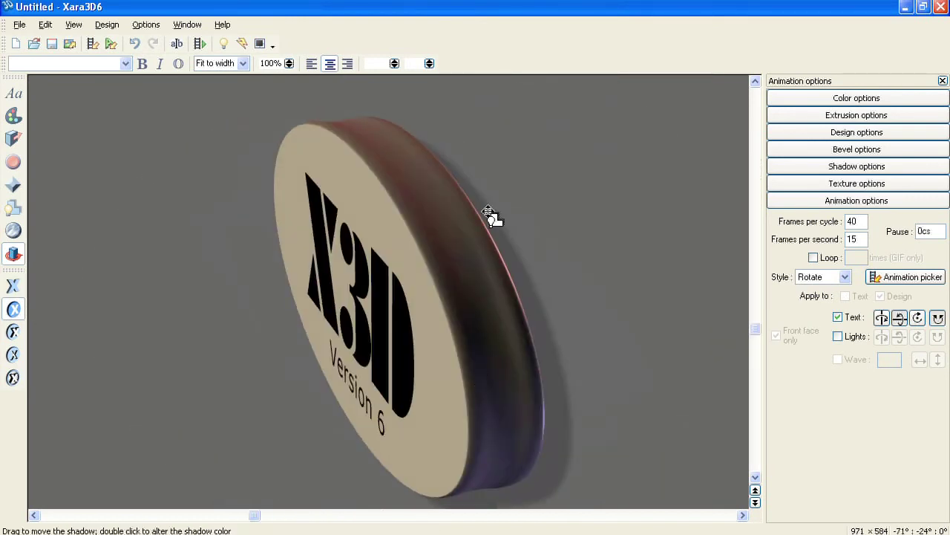